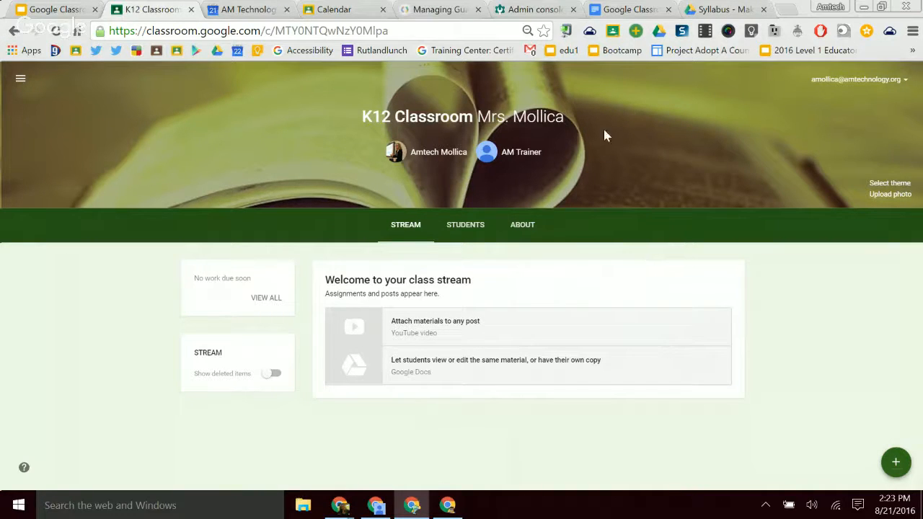
Step: Create a new assignment in the class stream and title it "Writing Prompt"
{"action": "mouse_move", "coordinate": [897, 462]}
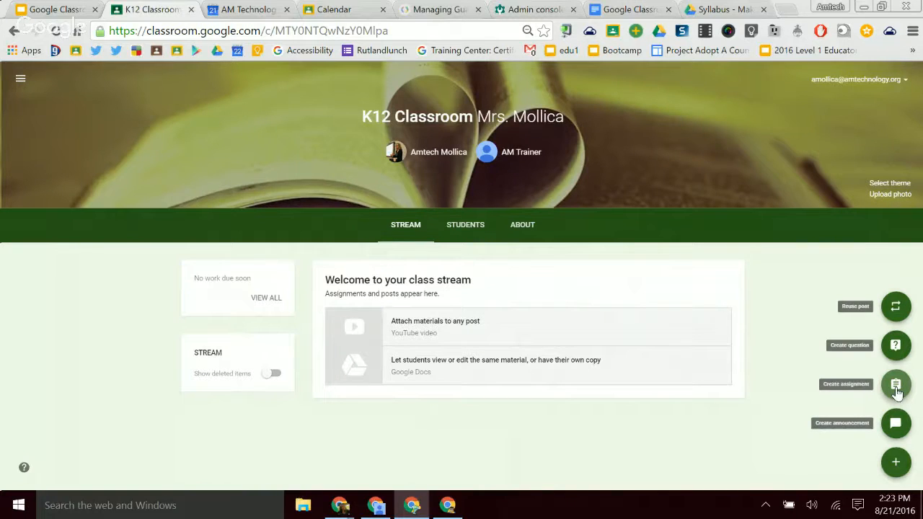
{"action": "left_click", "coordinate": [895, 385]}
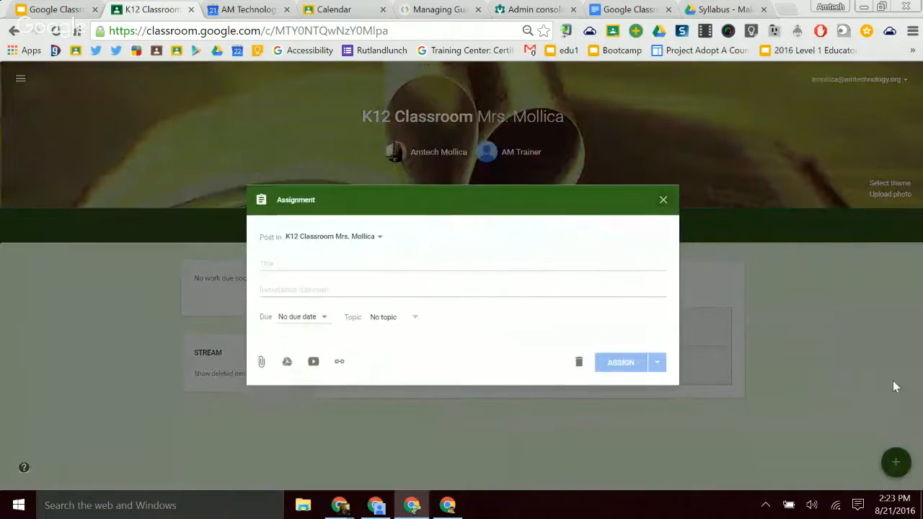
{"action": "left_click", "coordinate": [296, 265]}
{"action": "type", "text": "Wri"}
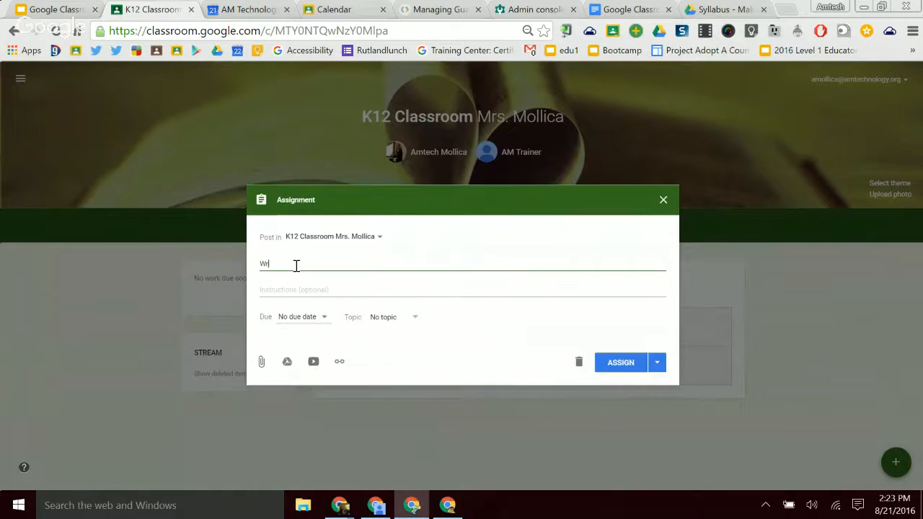
{"action": "type", "text": "ting Prompt"}
Step: Enter the instructions "Once you open this assignment, create a document and begin typing your reflection on your field trip to the Native American Reservation last week."
{"action": "left_click", "coordinate": [299, 289]}
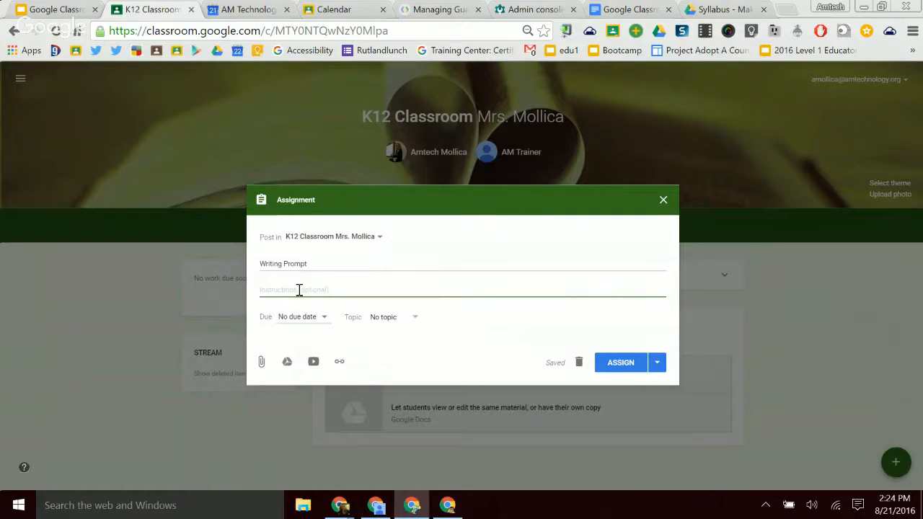
{"action": "type", "text": "R"}
{"action": "key", "text": "BackSpace"}
{"action": "type", "text": "Once you open this assing"}
{"action": "key", "text": "BackSpace"}
{"action": "key", "text": "BackSpace"}
{"action": "key", "text": "BackSpace"}
{"action": "type", "text": "ignment, c"}
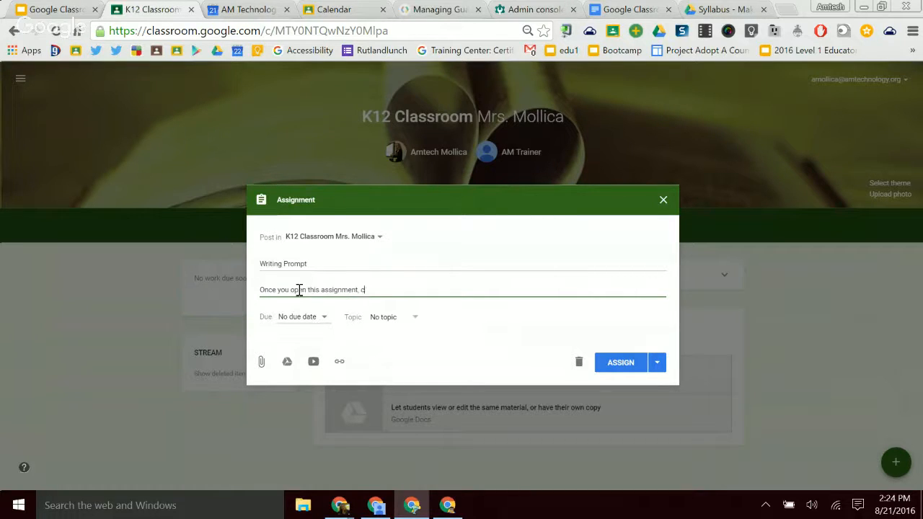
{"action": "type", "text": "reate a document and begin typing your refl"}
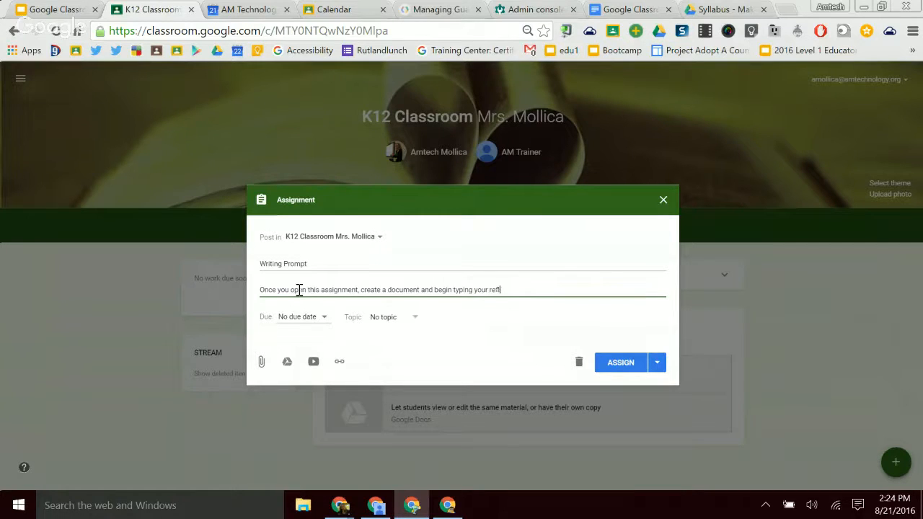
{"action": "type", "text": "ection on your field trip to the Native American Reservac"}
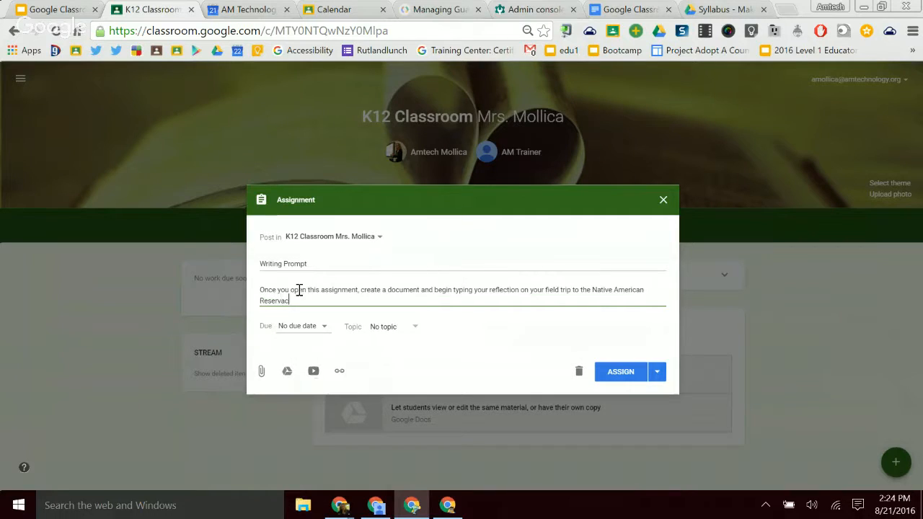
{"action": "key", "text": "BackSpace"}
{"action": "key", "text": "BackSpace"}
{"action": "type", "text": "vati"}
{"action": "key", "text": "BackSpace"}
{"action": "key", "text": "BackSpace"}
{"action": "key", "text": "BackSpace"}
{"action": "key", "text": "BackSpace"}
{"action": "type", "text": "ation last week."}
{"action": "key", "text": "Return"}
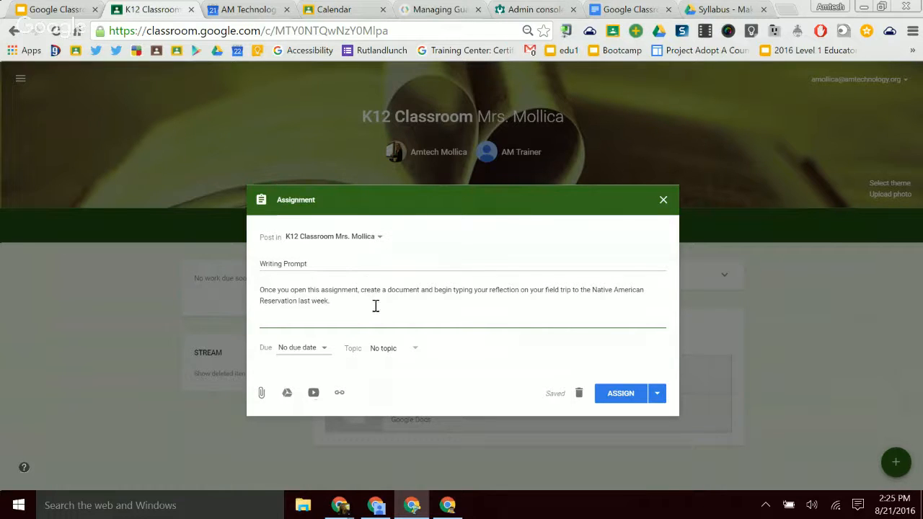
Step: Set the assignment's due date to Aug 31, 2016 and its due time to 4:00 PM
{"action": "left_click", "coordinate": [323, 348]}
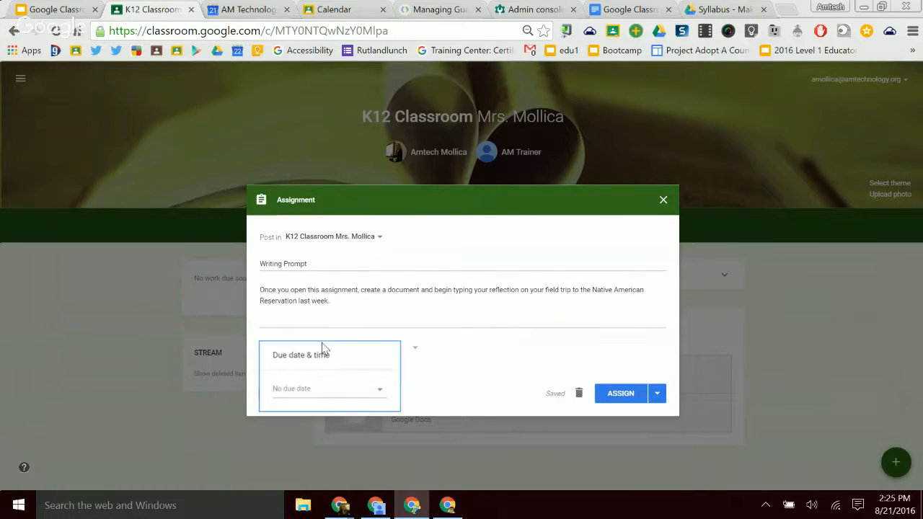
{"action": "left_click", "coordinate": [314, 396]}
{"action": "left_click", "coordinate": [355, 452]}
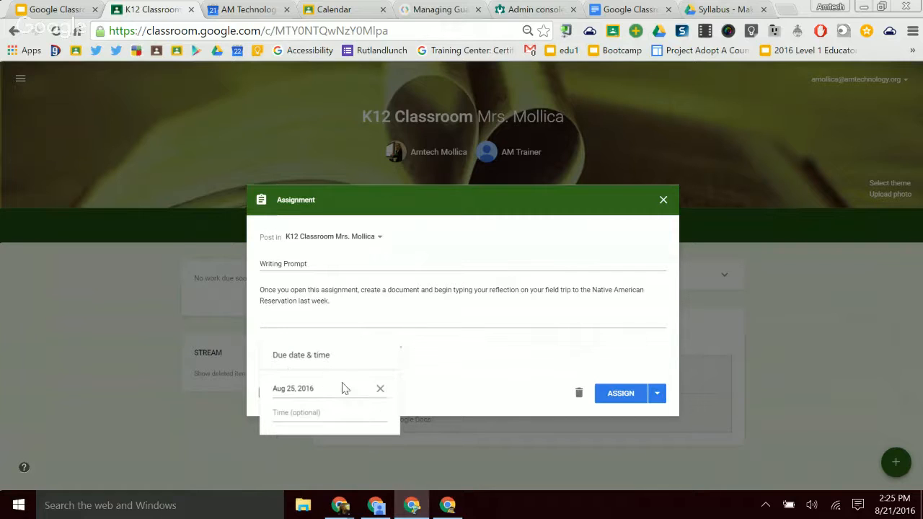
{"action": "left_click", "coordinate": [334, 395]}
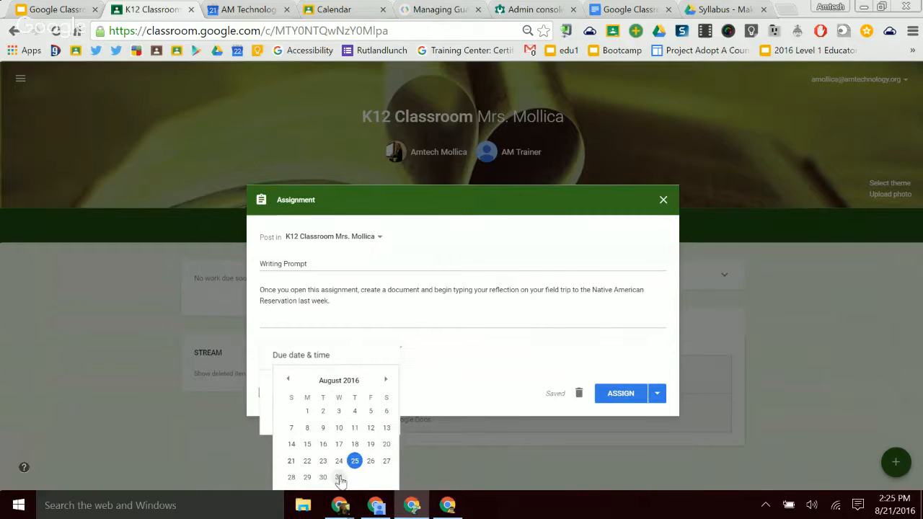
{"action": "left_click", "coordinate": [340, 475]}
{"action": "left_click", "coordinate": [325, 392]}
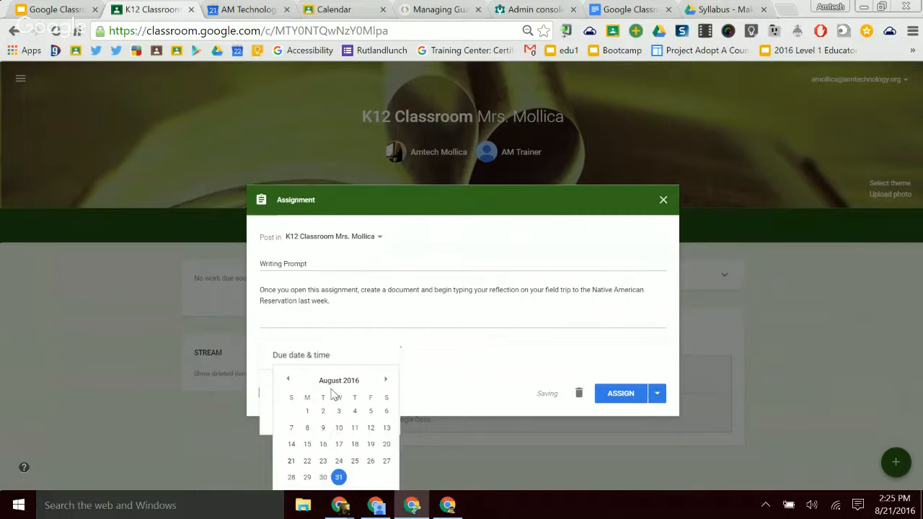
{"action": "left_click", "coordinate": [367, 358]}
{"action": "left_click", "coordinate": [327, 413]}
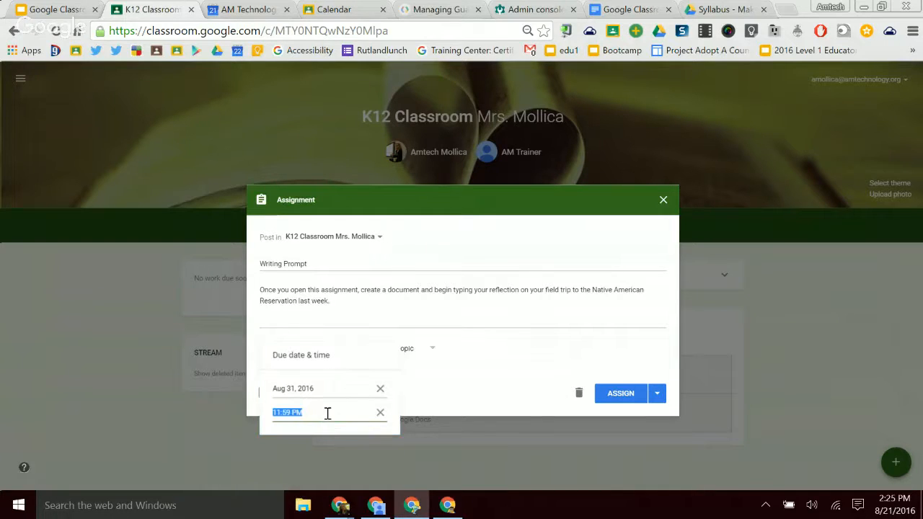
{"action": "type", "text": "4pm"}
{"action": "left_click", "coordinate": [514, 372]}
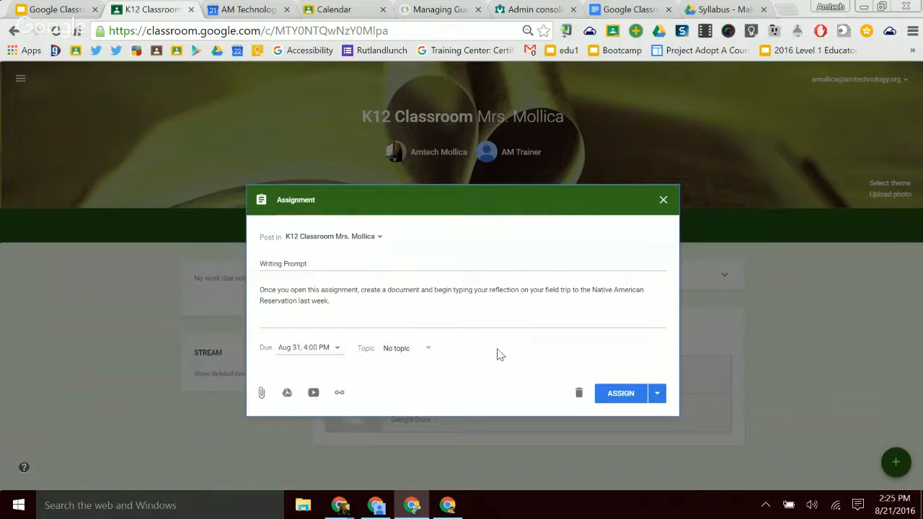
Step: Create a new topic named "Writing Prompt" for the assignment
{"action": "left_click", "coordinate": [400, 354]}
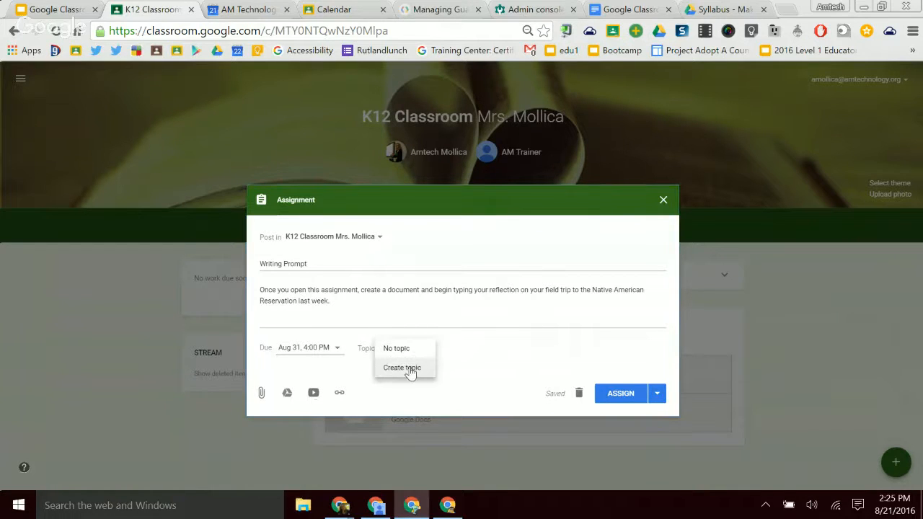
{"action": "left_click", "coordinate": [404, 369]}
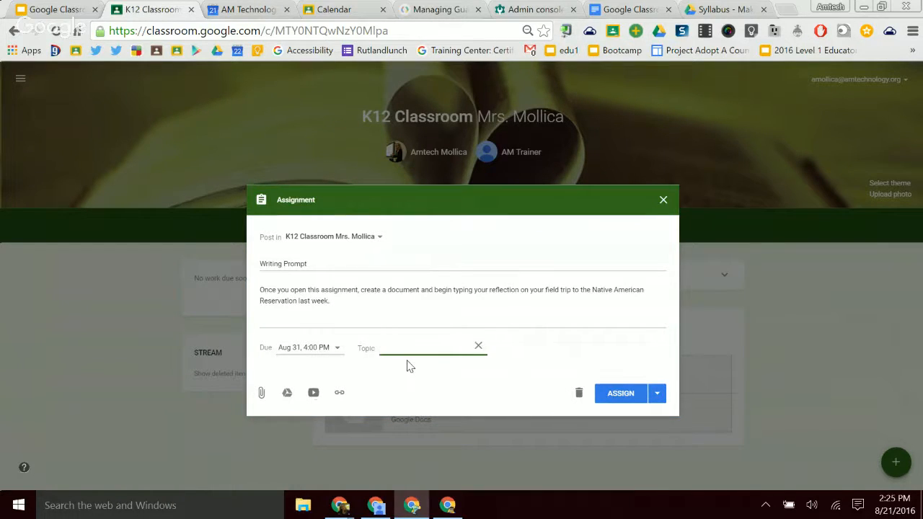
{"action": "type", "text": "Writing Prompt"}
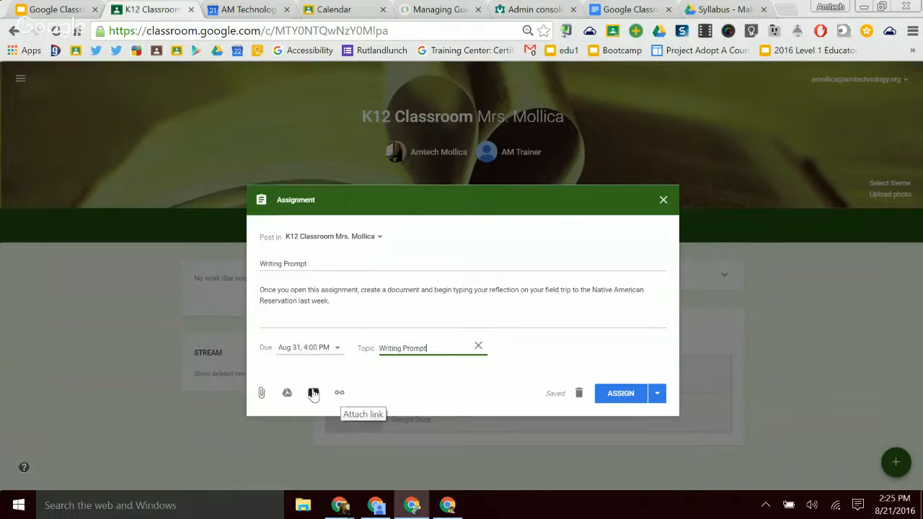
Step: Search Google Drive for "writing prompt template" and attach the document "[Template] Writing Prompt" to the assignment
{"action": "left_click", "coordinate": [288, 393]}
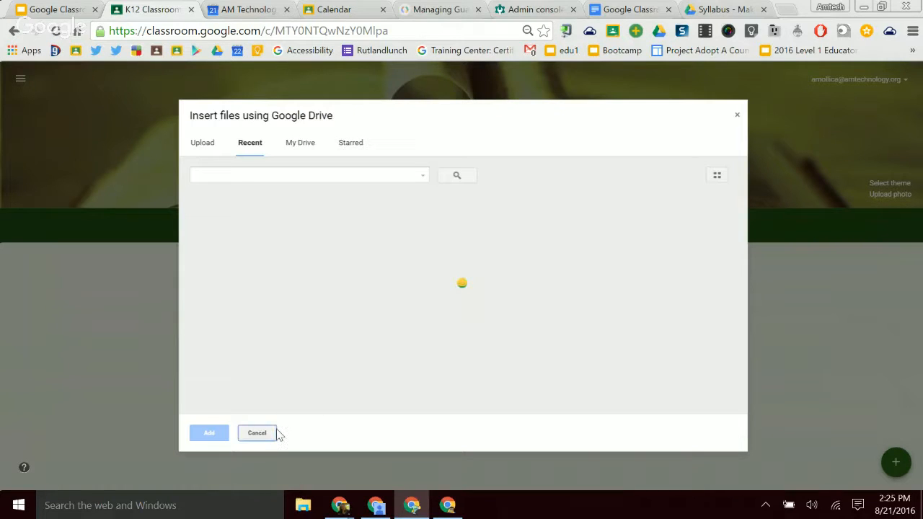
{"action": "left_click", "coordinate": [249, 176]}
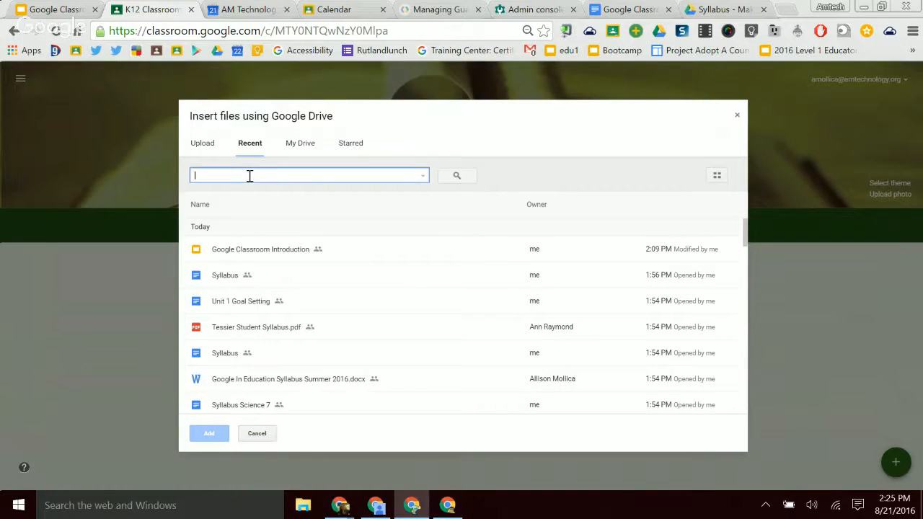
{"action": "type", "text": "writing p"}
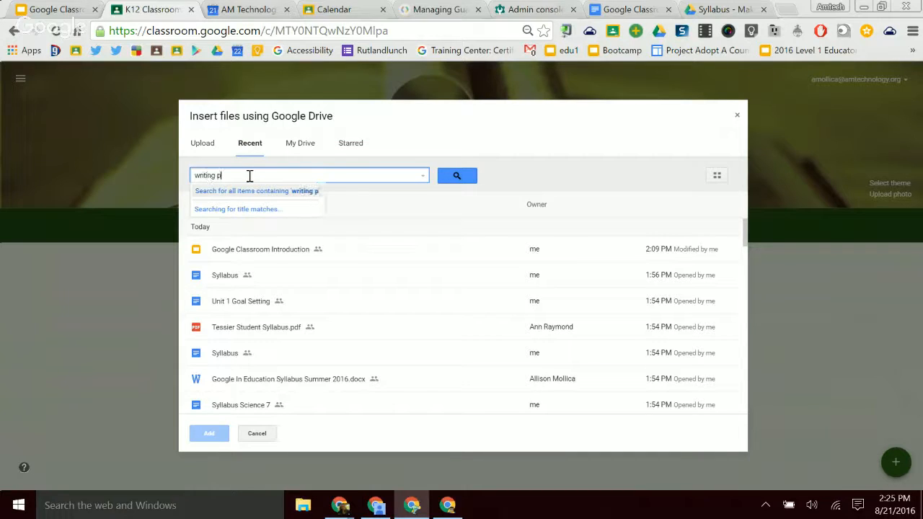
{"action": "type", "text": "rompt templa"}
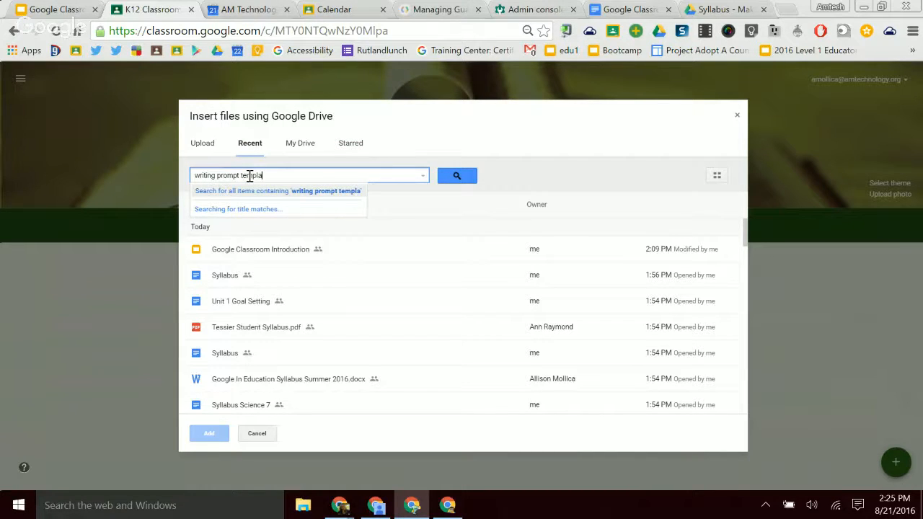
{"action": "type", "text": "te"}
{"action": "key", "text": "Return"}
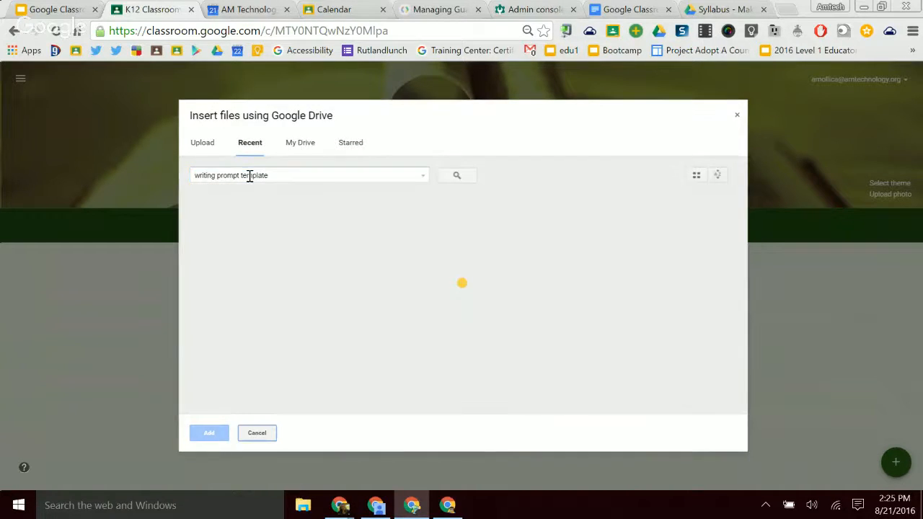
{"action": "left_click", "coordinate": [249, 231]}
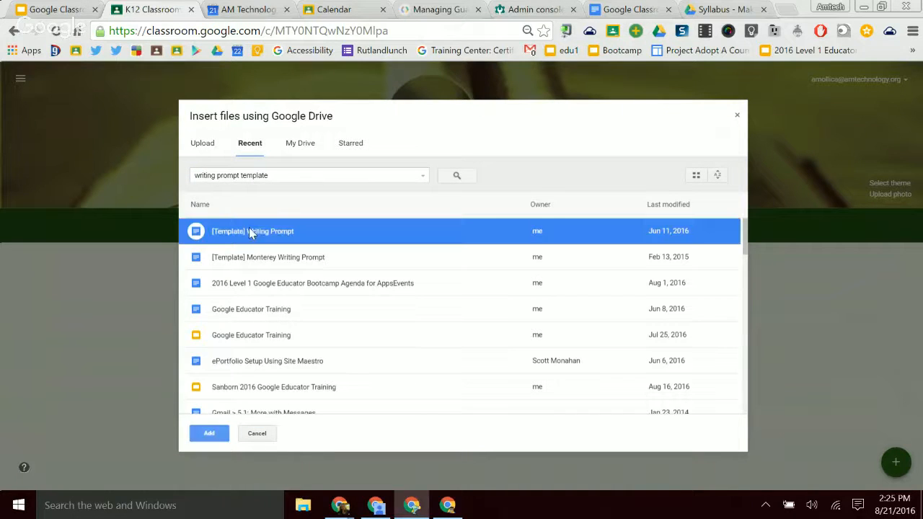
{"action": "left_click", "coordinate": [208, 433]}
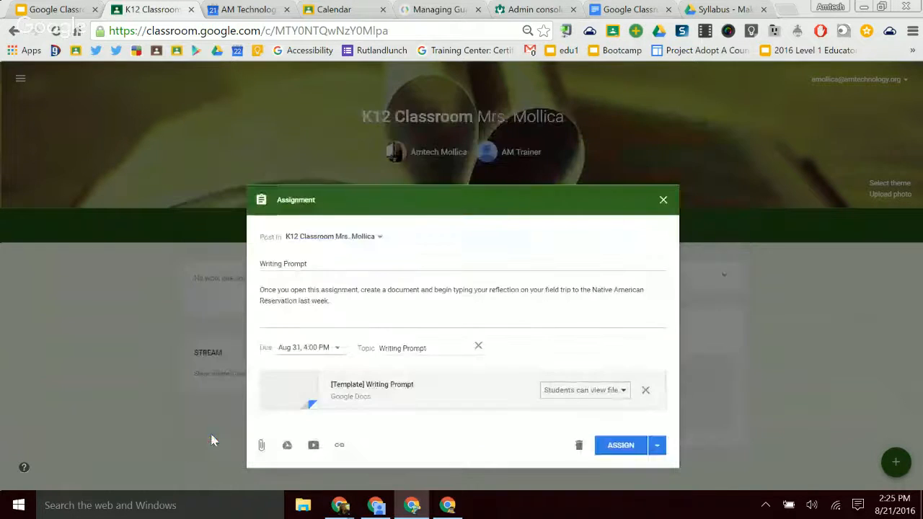
Step: Look at the student access options for the attached template, then remove the attachment
{"action": "left_click", "coordinate": [600, 393]}
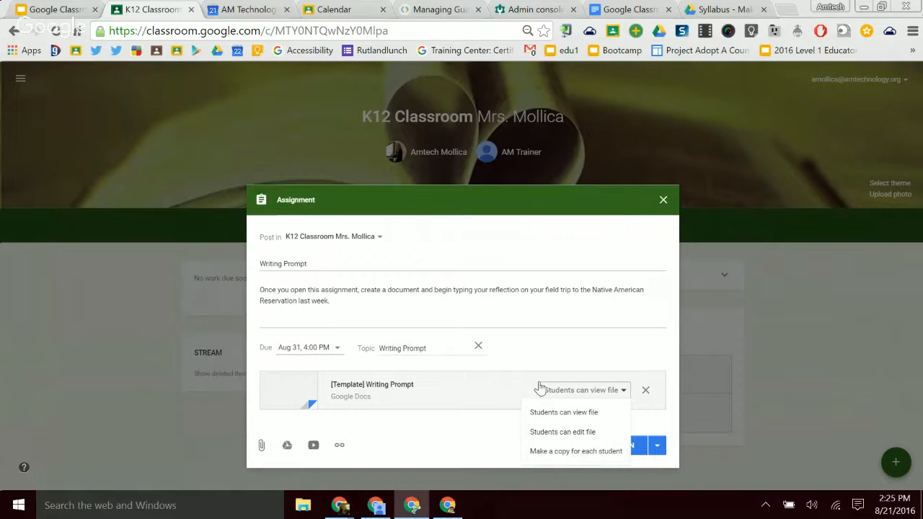
{"action": "left_click", "coordinate": [645, 391]}
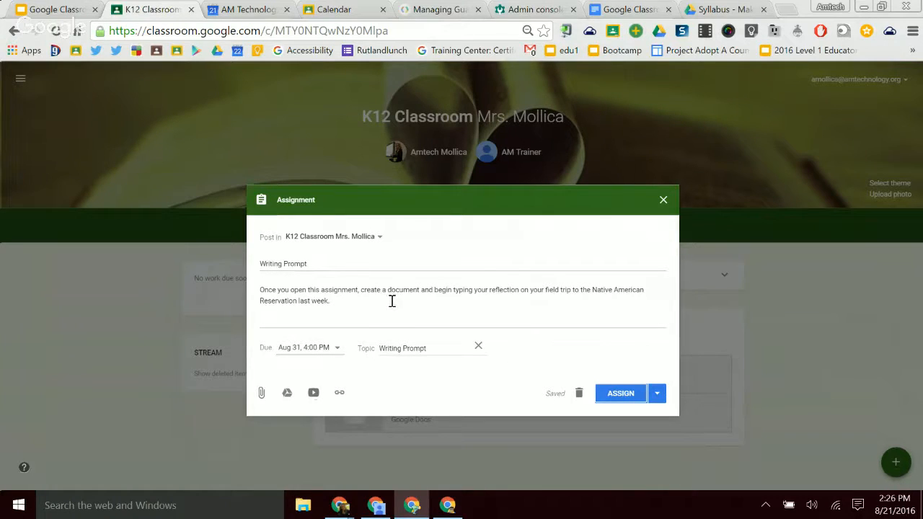
Step: Assign the Writing Prompt to the class, dismiss the stream filter tip and open the assignment's student work
{"action": "left_click", "coordinate": [622, 396]}
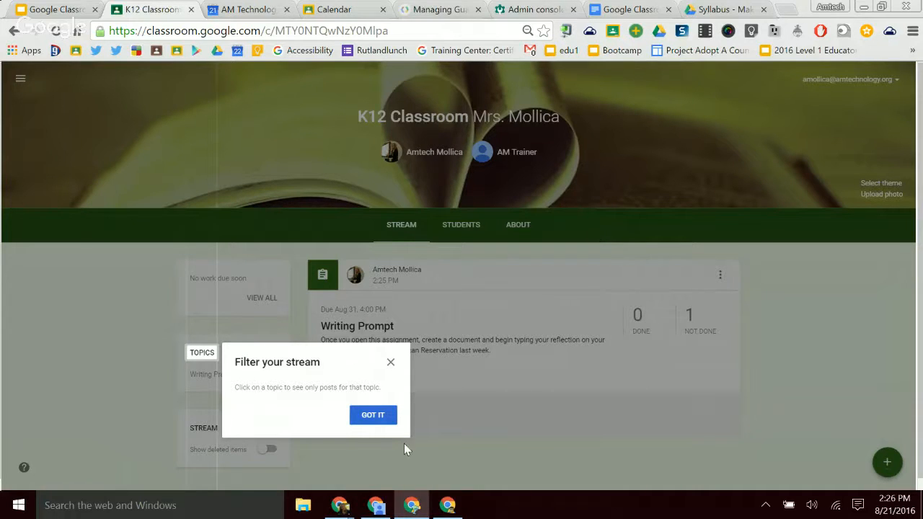
{"action": "left_click", "coordinate": [369, 417]}
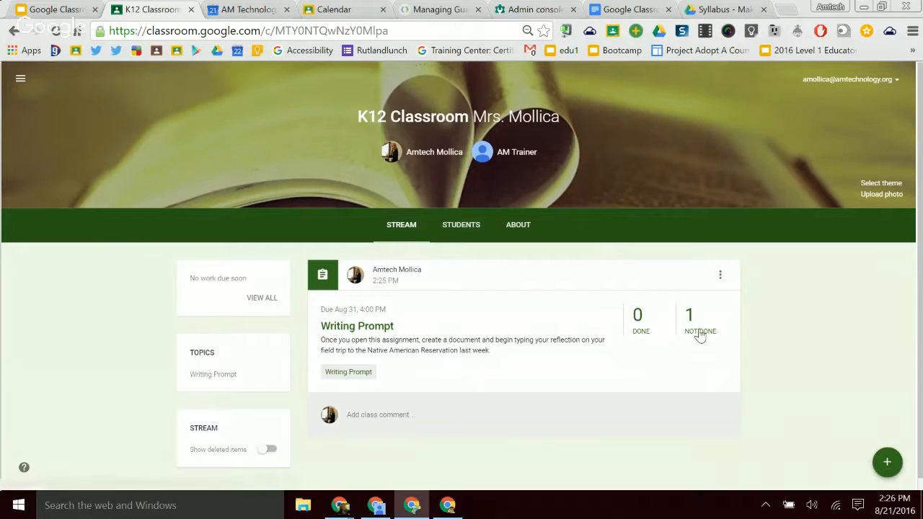
{"action": "left_click", "coordinate": [339, 330]}
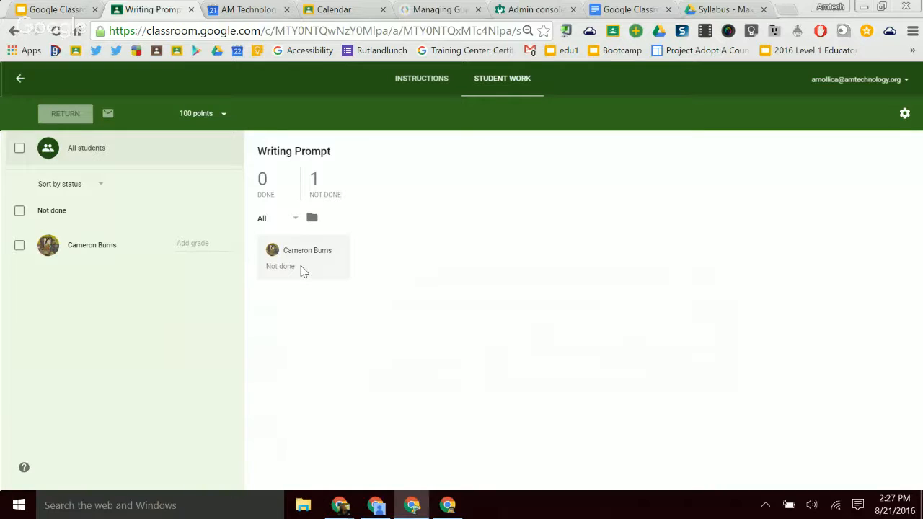
Step: Switch to the student's Chrome window, dismiss the stream filter tip and reload the class stream to show the Writing Prompt assignment
{"action": "left_click", "coordinate": [447, 505]}
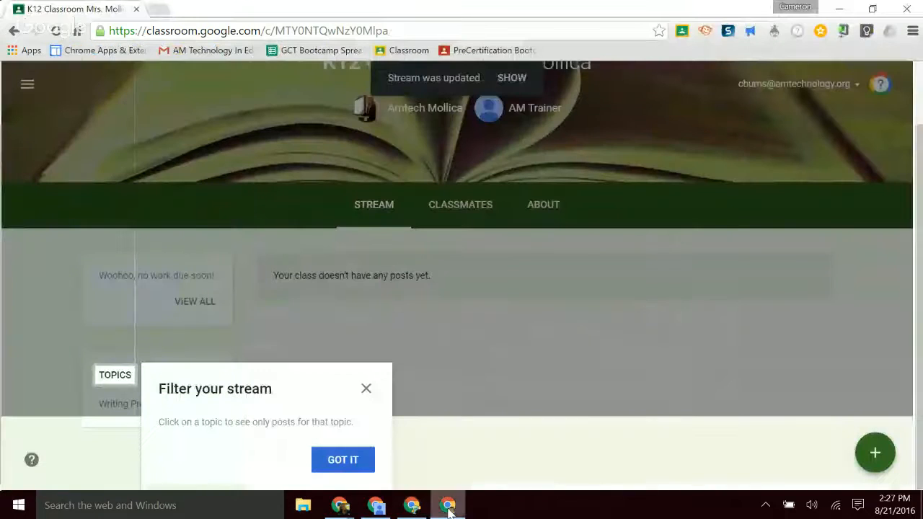
{"action": "left_click", "coordinate": [353, 466]}
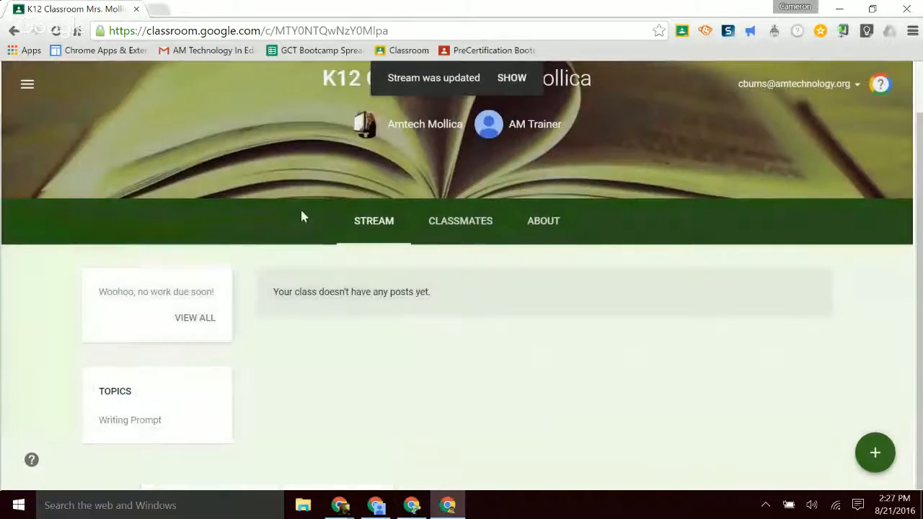
{"action": "left_click", "coordinate": [55, 30]}
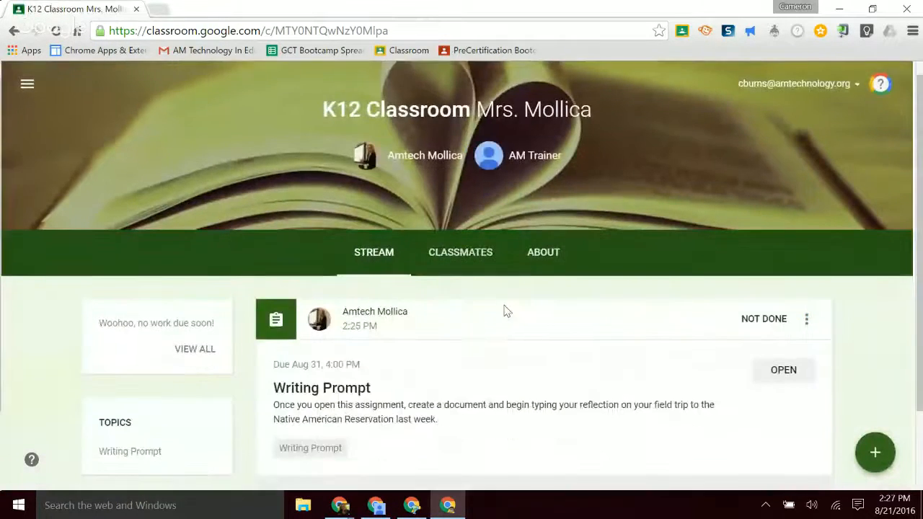
{"action": "scroll", "coordinate": [506, 310], "scroll_direction": "down", "scroll_amount": 2}
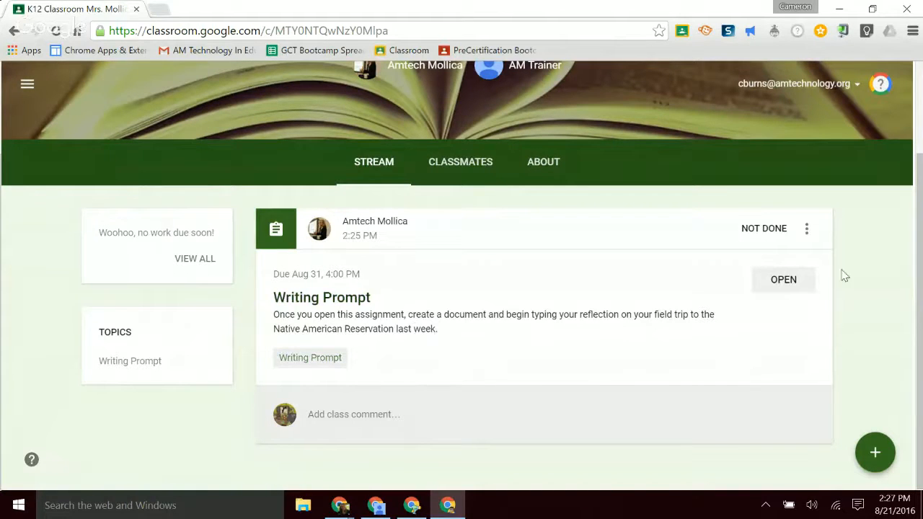
Step: Open the Writing Prompt assignment as the student and create a Google Docs document as the work for it
{"action": "left_click", "coordinate": [782, 280]}
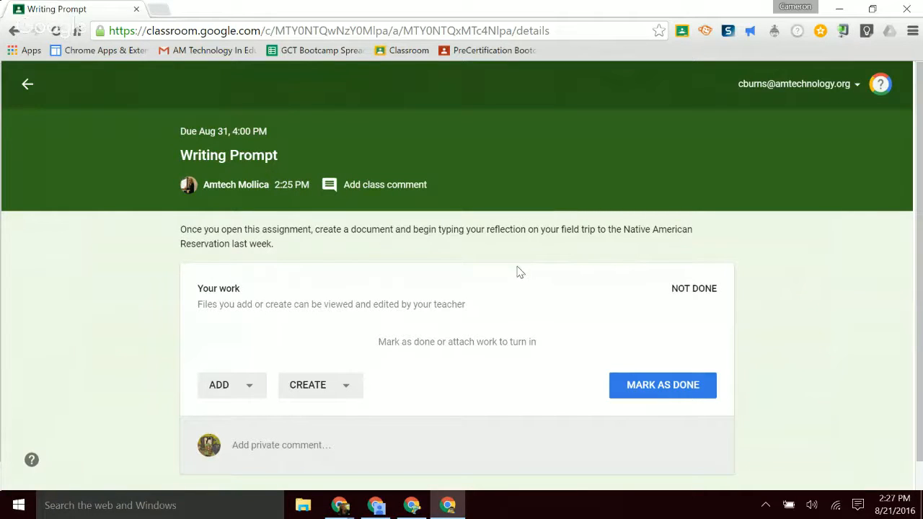
{"action": "left_click", "coordinate": [225, 388]}
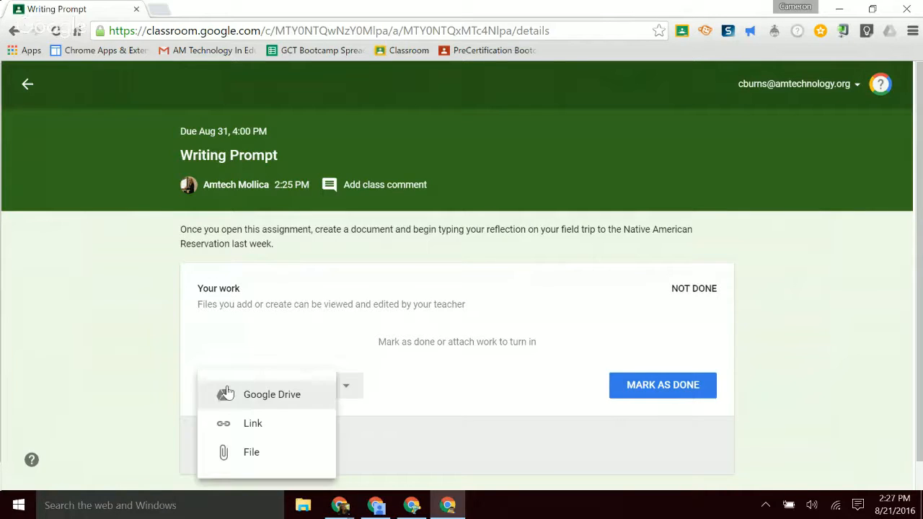
{"action": "left_click", "coordinate": [243, 346]}
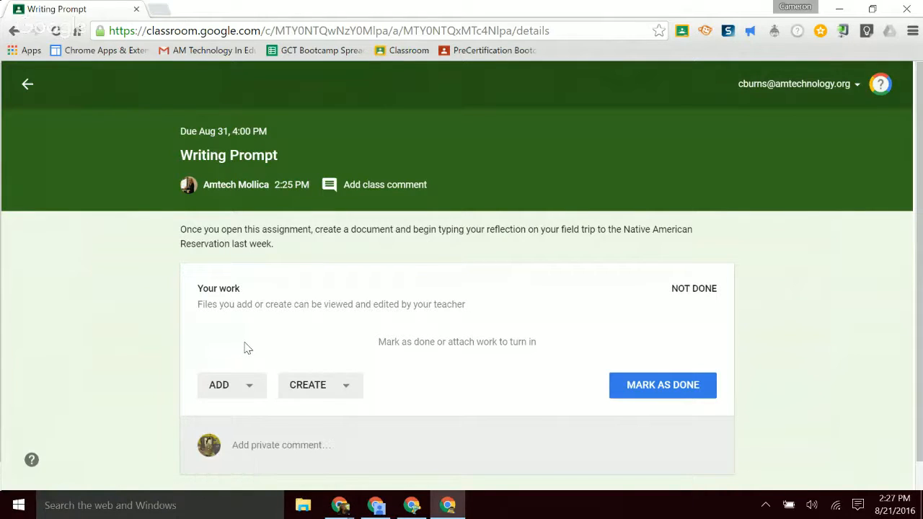
{"action": "left_click", "coordinate": [350, 383]}
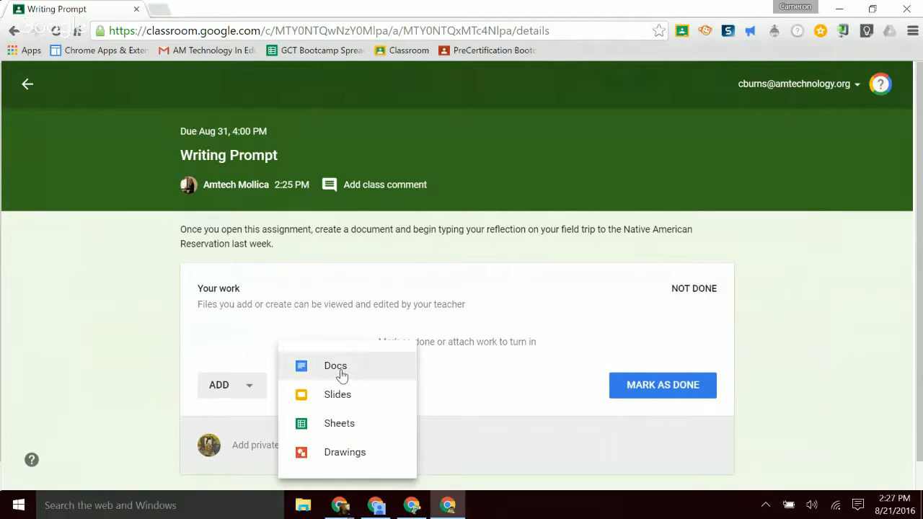
{"action": "left_click", "coordinate": [341, 374]}
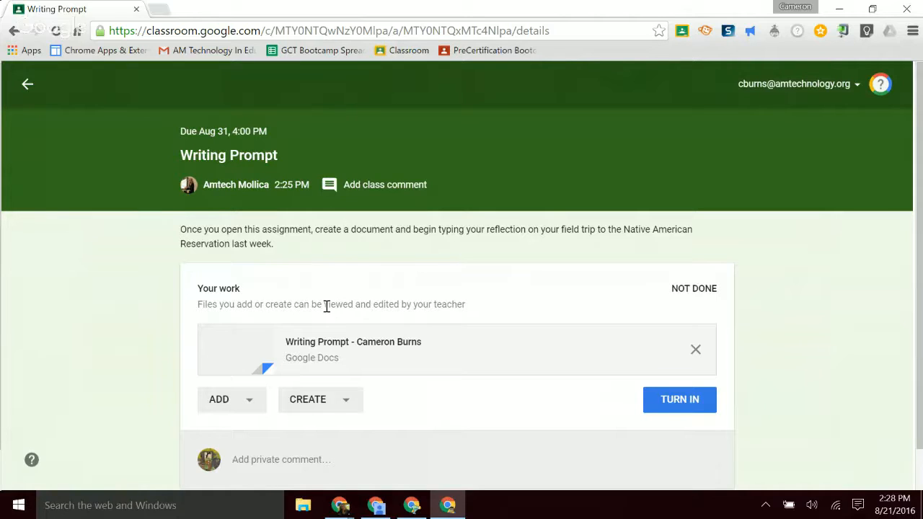
Step: Open the new document attached to the assignment and begin it with the text "I visited"
{"action": "left_click", "coordinate": [346, 344]}
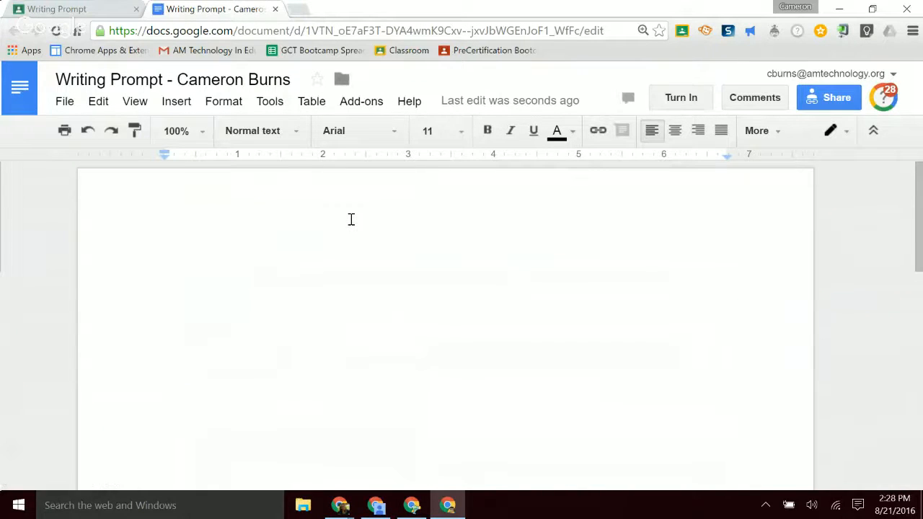
{"action": "type", "text": "I "}
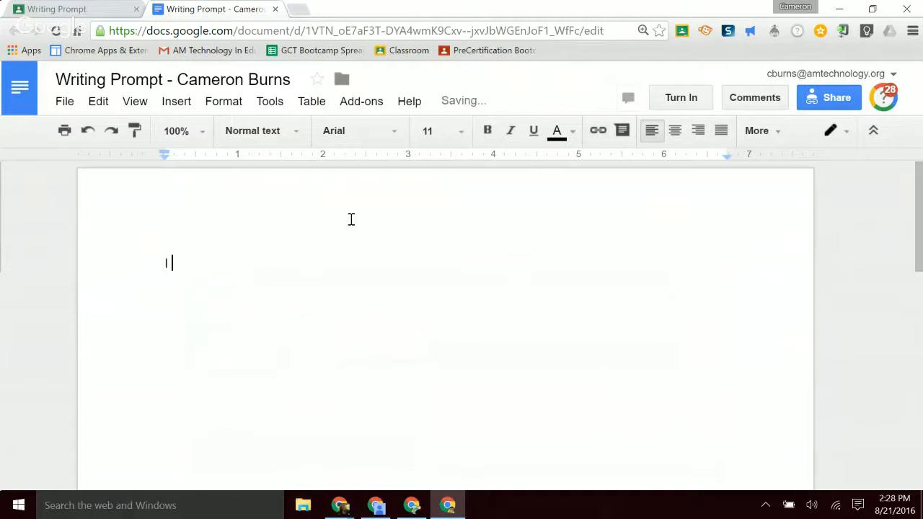
{"action": "type", "text": "visited"}
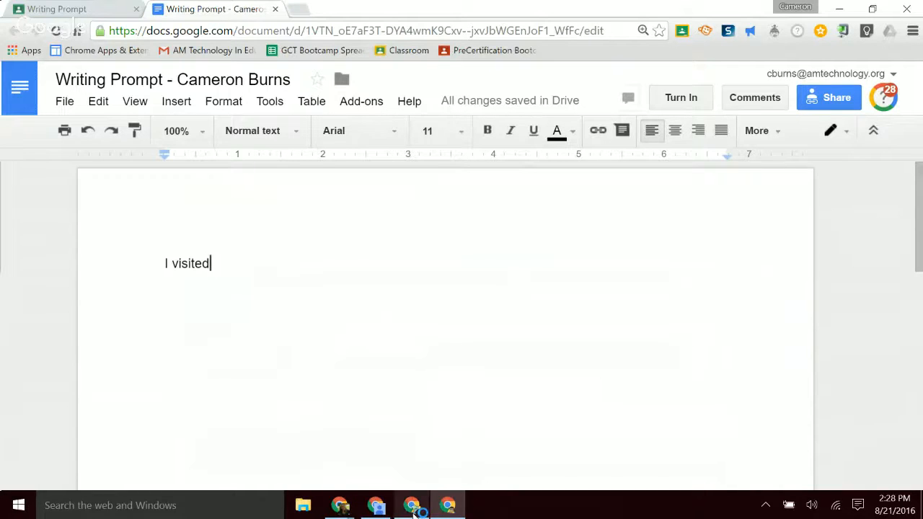
Step: Switch to the teacher's Chrome window and open the student's Writing Prompt document from the student work page
{"action": "left_click", "coordinate": [412, 505]}
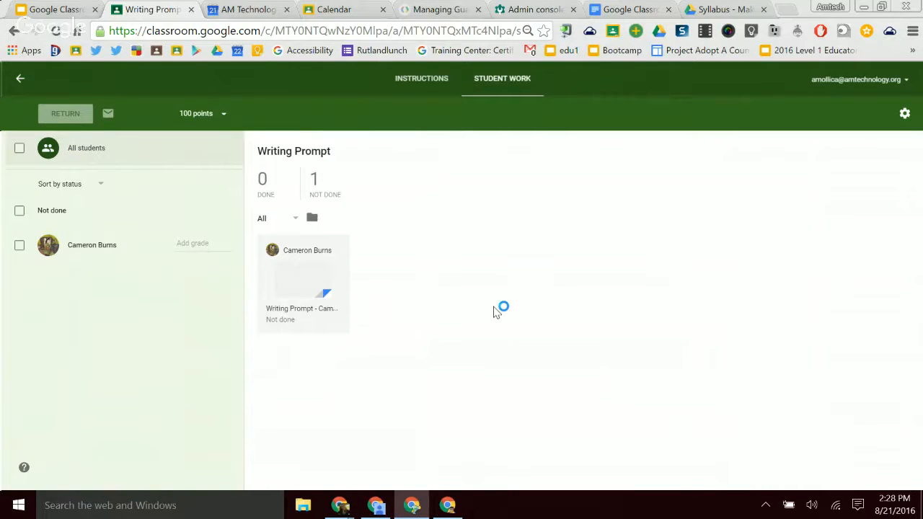
{"action": "left_click", "coordinate": [323, 312]}
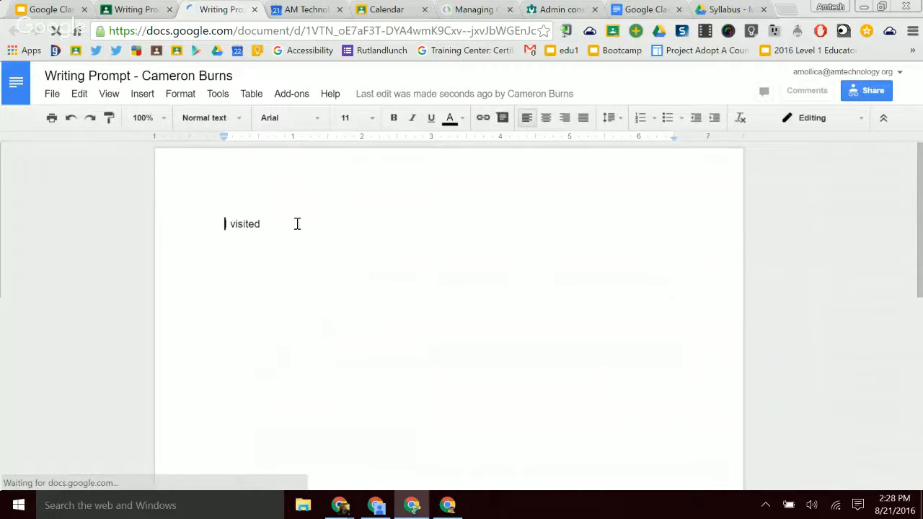
Step: Comment "It was the Navajo" on "visited" in the student's window, and resolve that comment in the teacher's window
{"action": "left_click", "coordinate": [454, 510]}
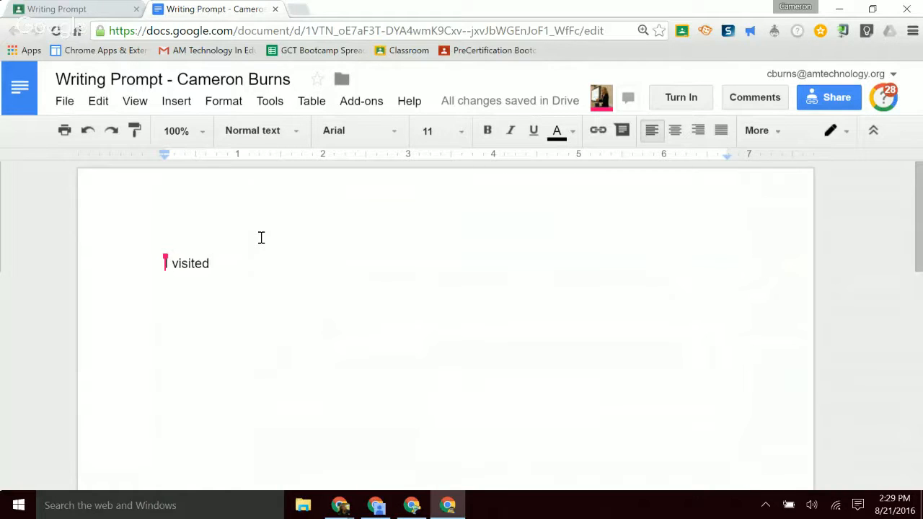
{"action": "left_click", "coordinate": [622, 132]}
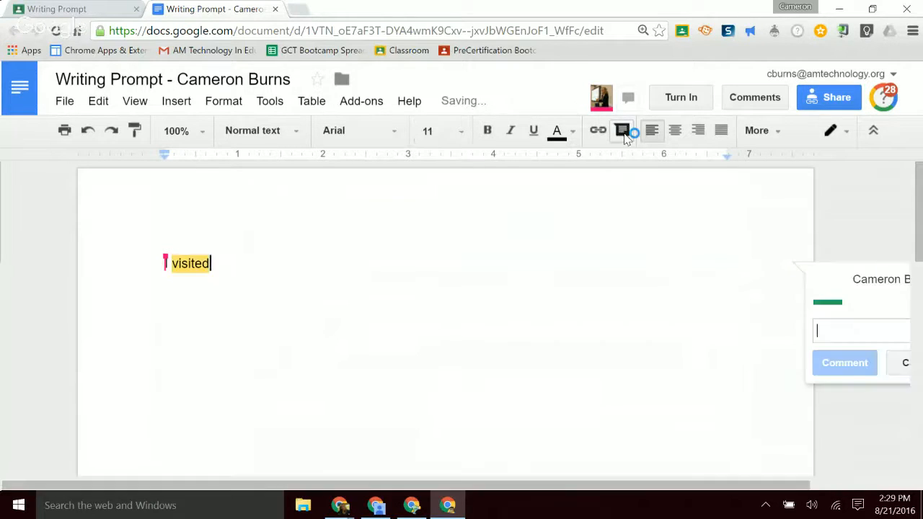
{"action": "type", "text": "It was the Navajo"}
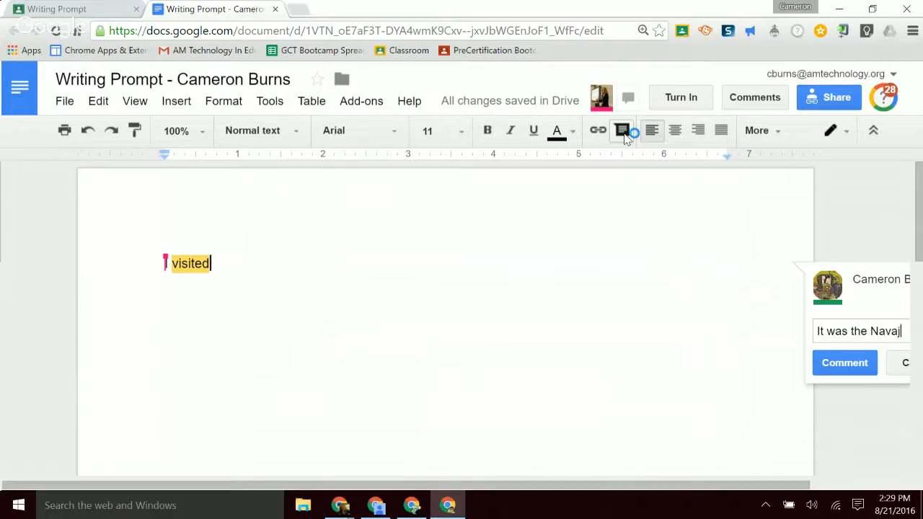
{"action": "left_click", "coordinate": [856, 363]}
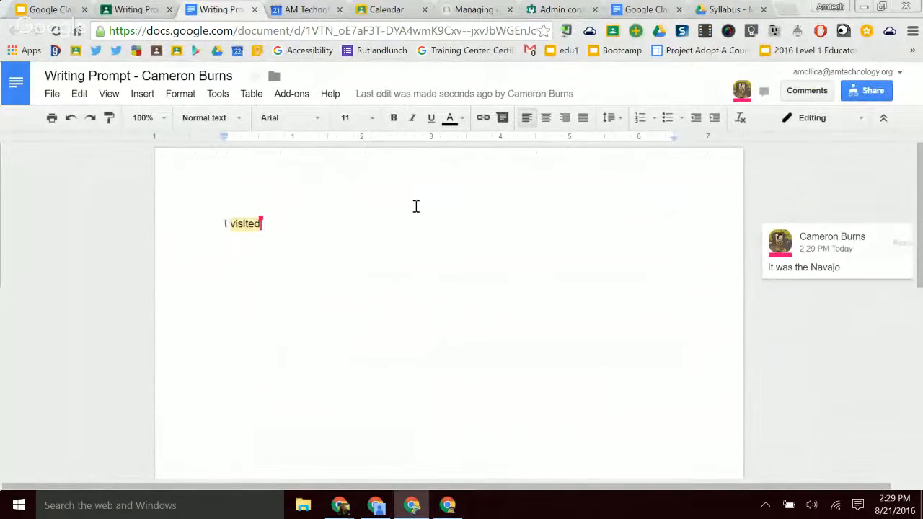
{"action": "left_click", "coordinate": [902, 245]}
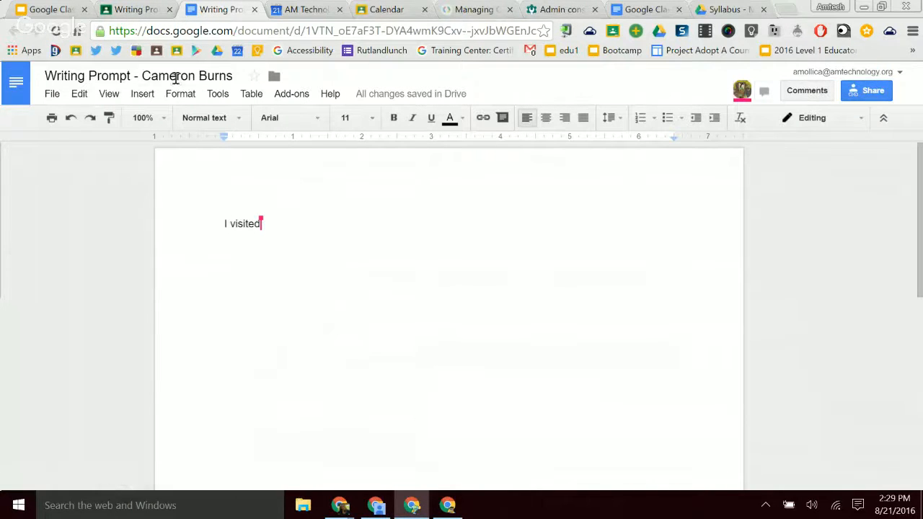
Step: Add the comment "It was the Navajo." to the word "visited" as the teacher
{"action": "left_click", "coordinate": [502, 119]}
{"action": "type", "text": "It was the"}
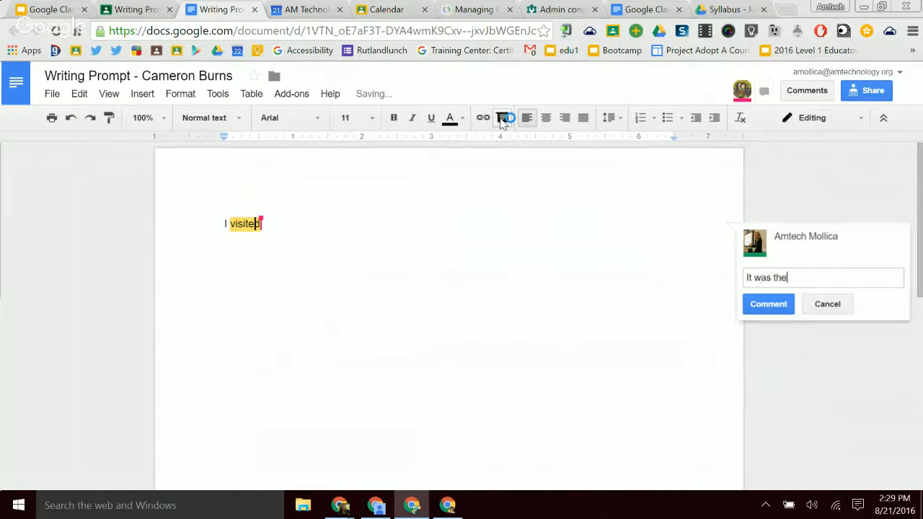
{"action": "type", "text": " Navajo."}
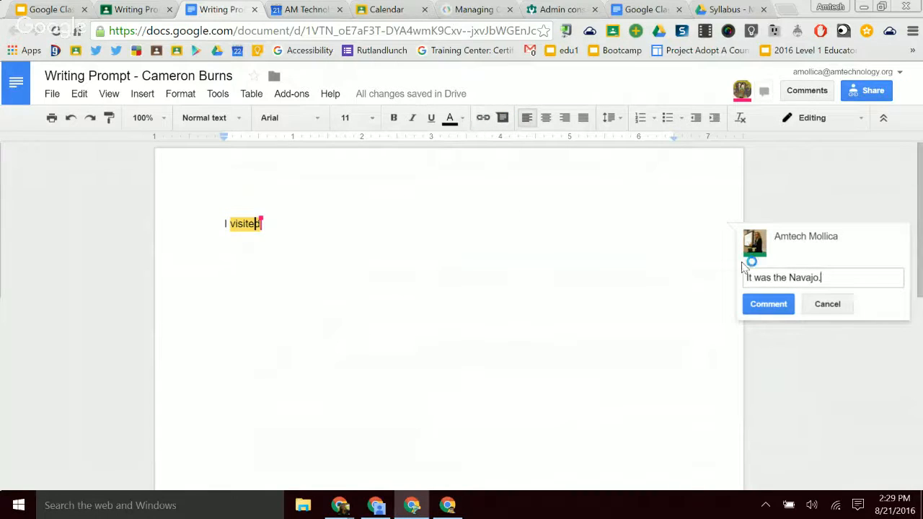
{"action": "left_click", "coordinate": [771, 305]}
Step: Switch to the student's Chrome window and extend the sentence in the document to "I visited the Navajo"
{"action": "left_click", "coordinate": [447, 504]}
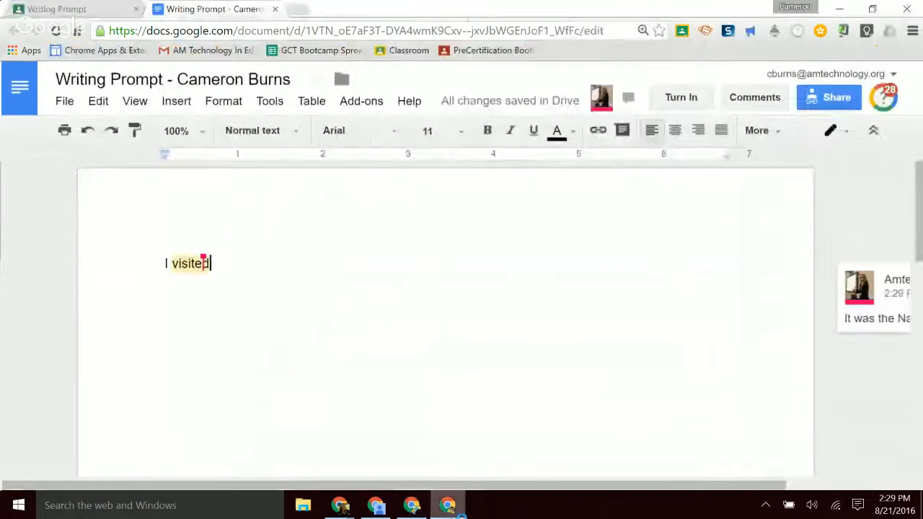
{"action": "double_click", "coordinate": [288, 265]}
{"action": "type", "text": "the Nav"}
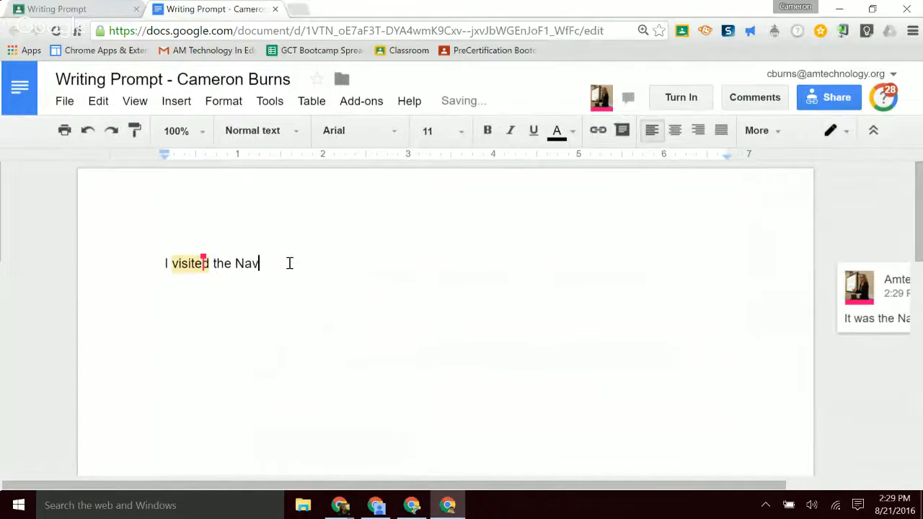
{"action": "type", "text": "ajo"}
{"action": "key", "text": "BackSpace"}
{"action": "key", "text": "BackSpace"}
{"action": "type", "text": "jo"}
Step: Separate the teacher's Classroom assignment tab into its own Chrome window and open the student's document there
{"action": "left_click", "coordinate": [412, 505]}
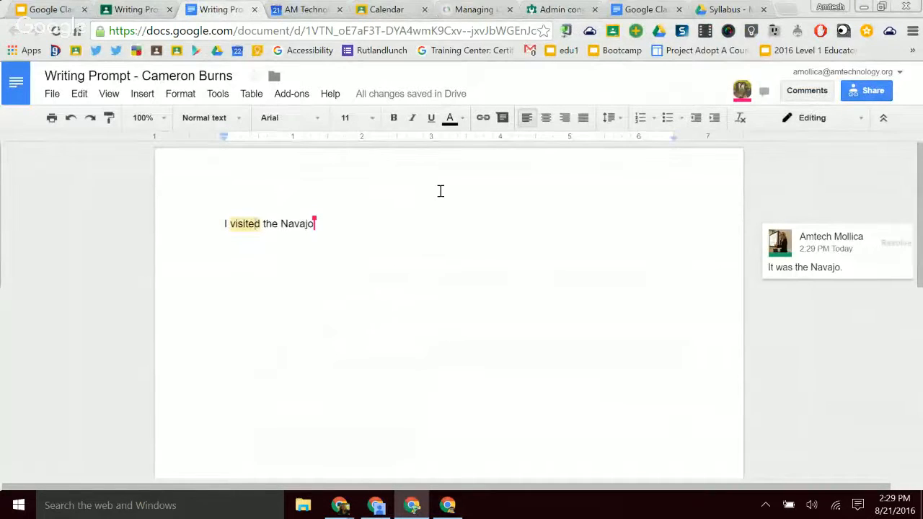
{"action": "left_click", "coordinate": [139, 10]}
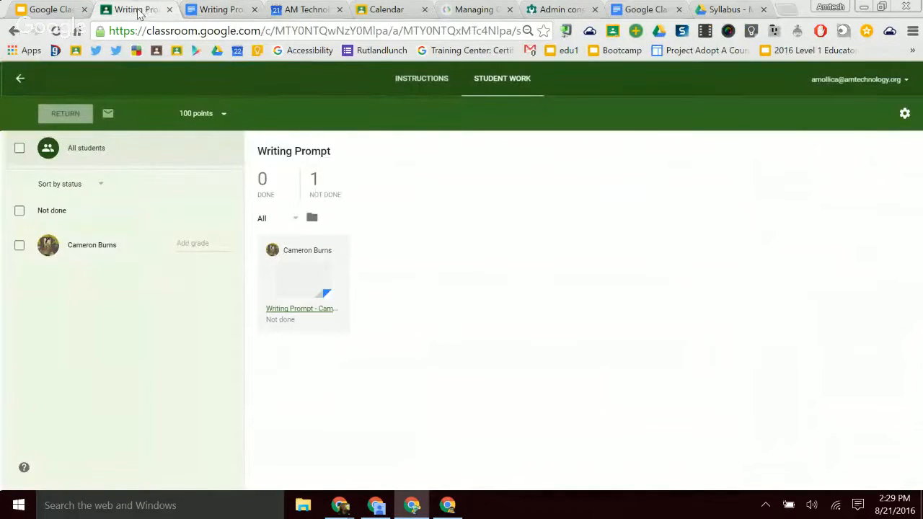
{"action": "left_click_drag", "start_coordinate": [139, 9], "coordinate": [144, 70]}
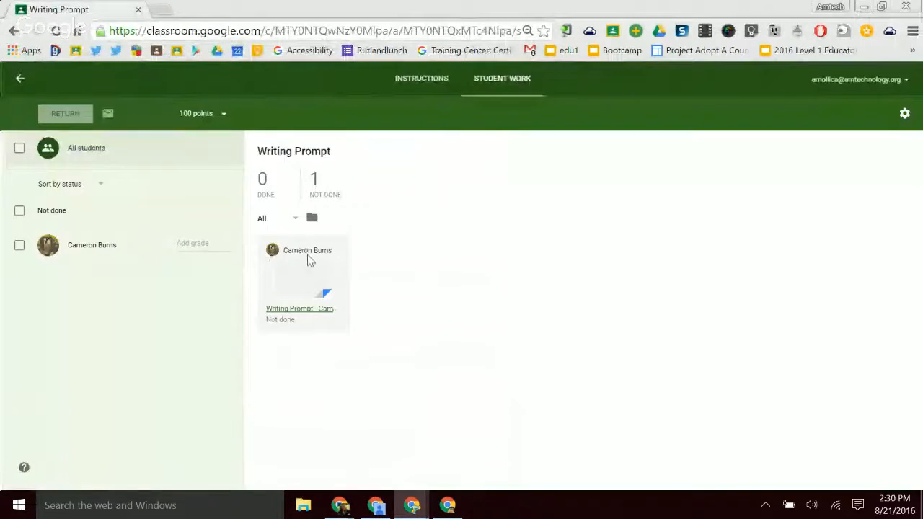
{"action": "left_click", "coordinate": [320, 317]}
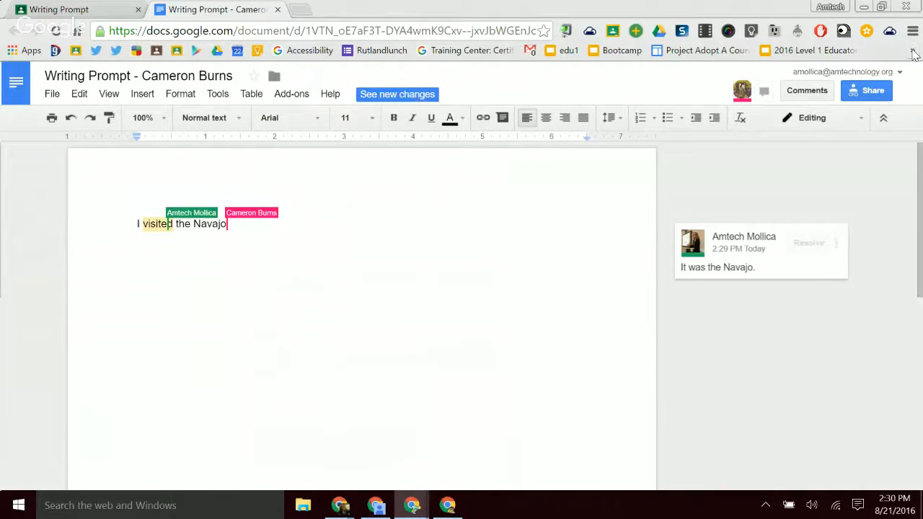
Step: Bookmark all open tabs of the teacher's window in a folder named "Writing Prompt Today"
{"action": "left_click", "coordinate": [912, 52]}
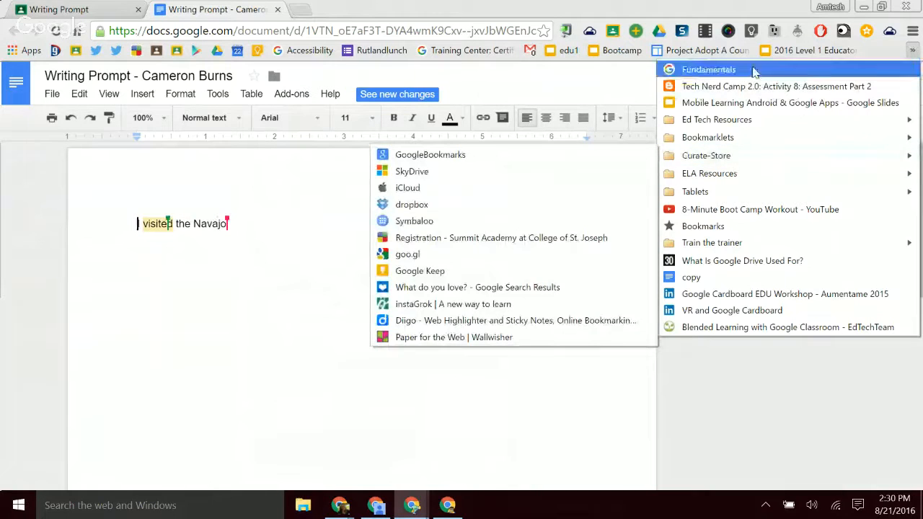
{"action": "left_click", "coordinate": [913, 33]}
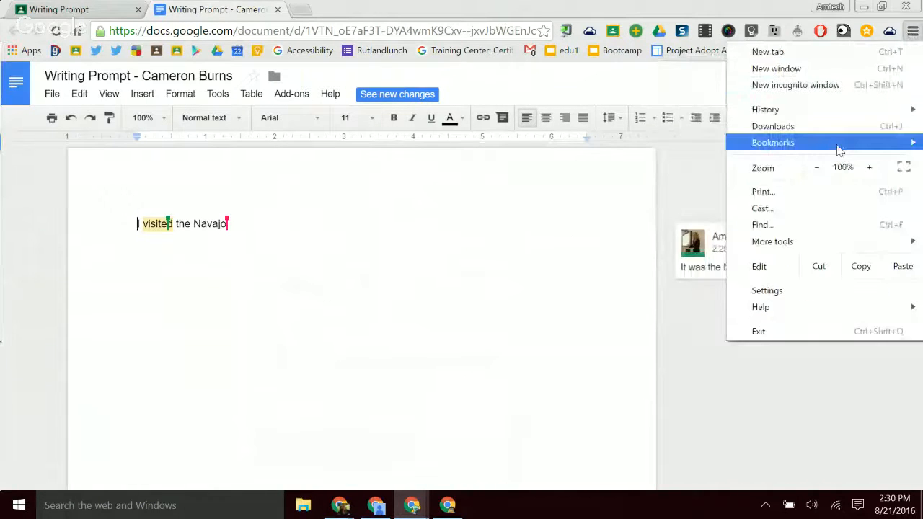
{"action": "mouse_move", "coordinate": [838, 147]}
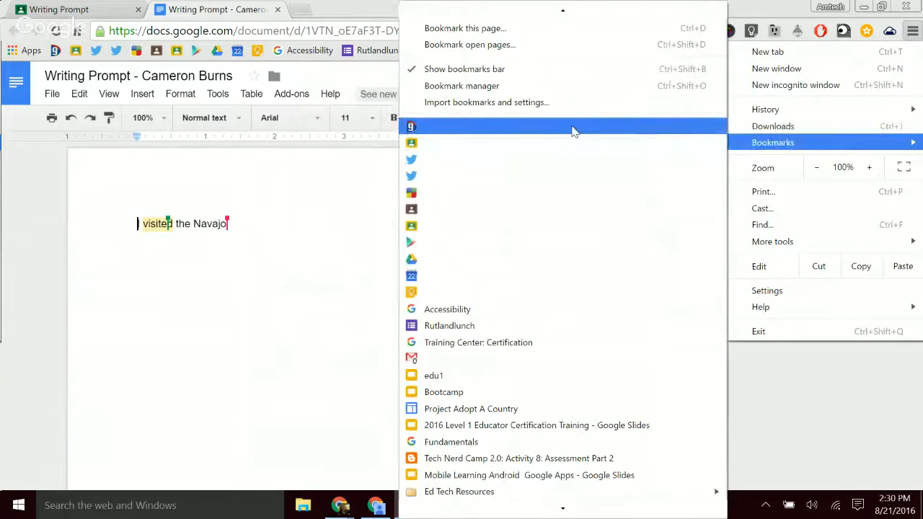
{"action": "left_click", "coordinate": [470, 45]}
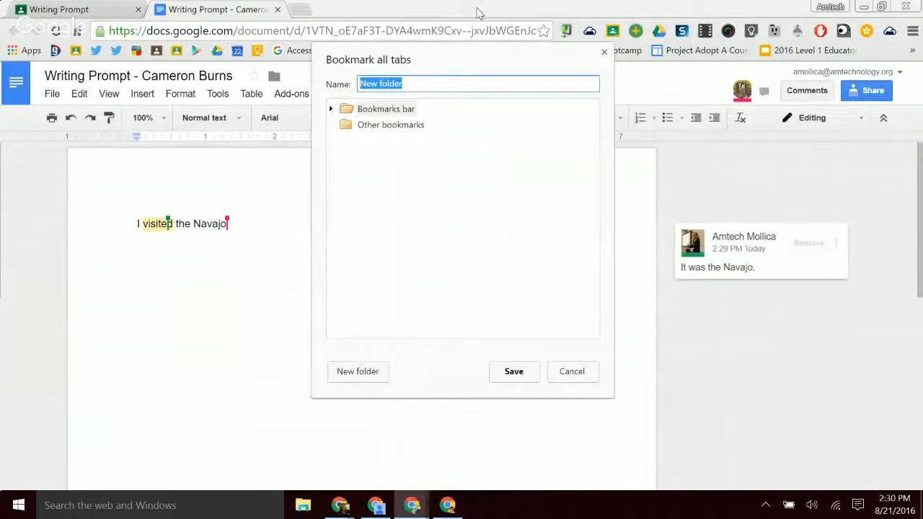
{"action": "type", "text": "Writing Promp"}
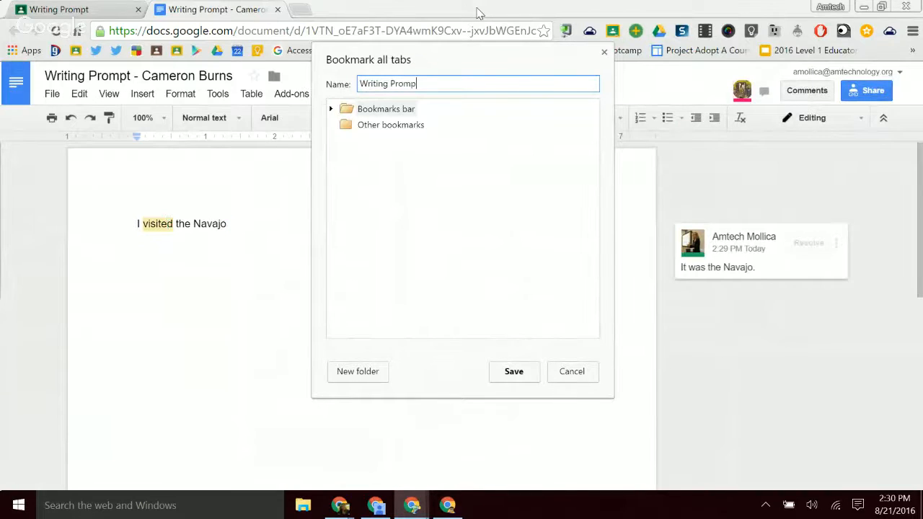
{"action": "type", "text": "t Today"}
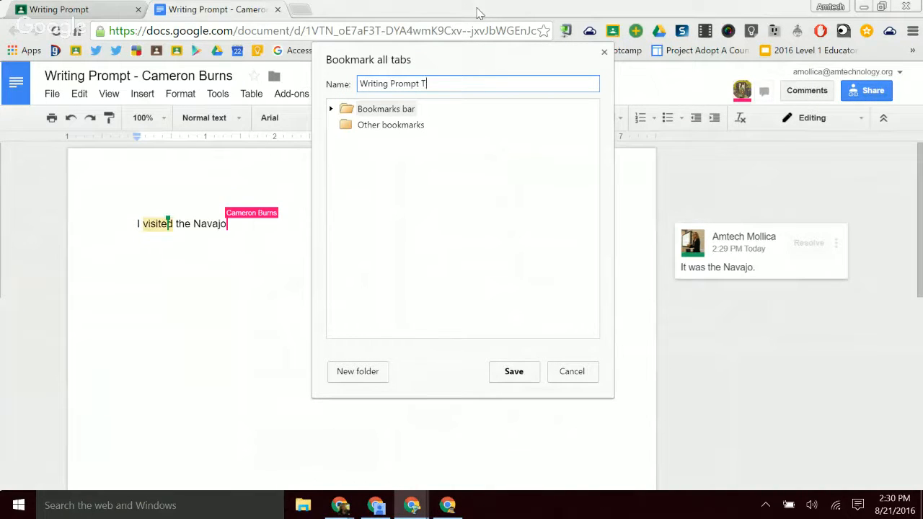
{"action": "left_click", "coordinate": [529, 375]}
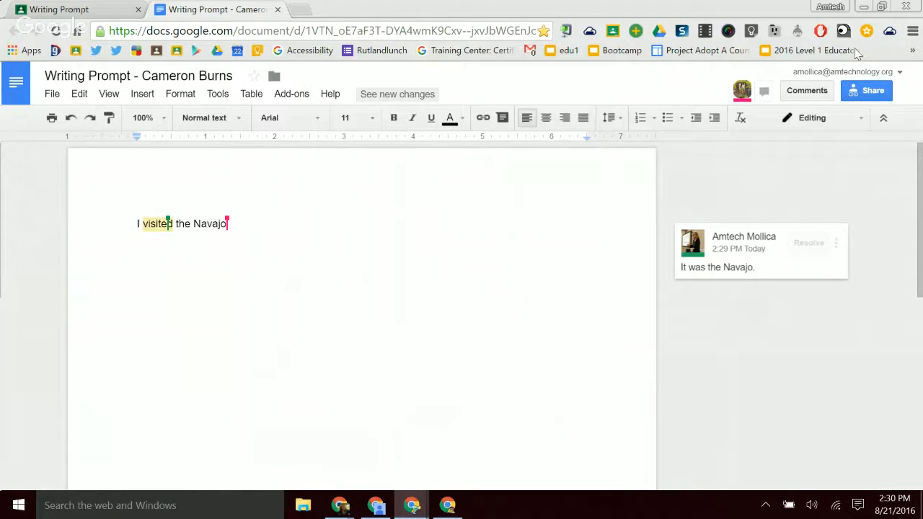
Step: Find the "Writing Prompt Today" folder among the Chrome bookmarks and move it near the start of the bookmarks bar
{"action": "left_click", "coordinate": [913, 33]}
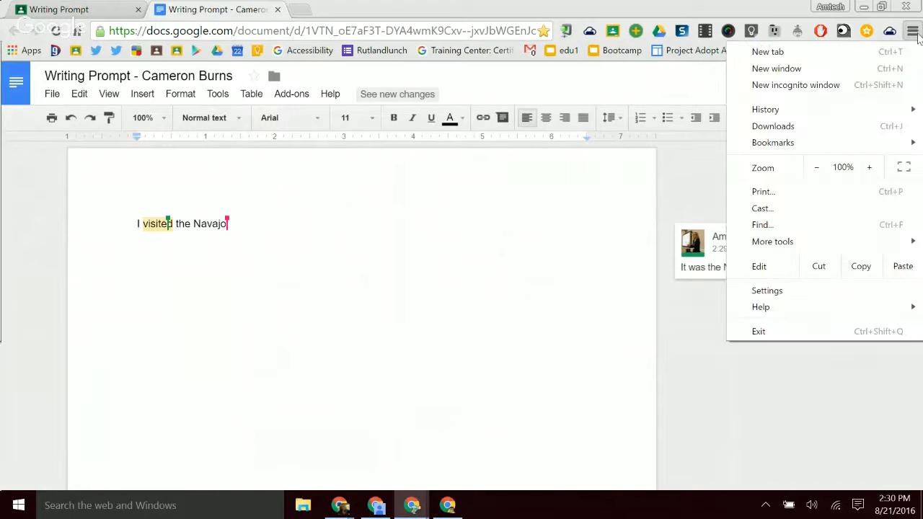
{"action": "mouse_move", "coordinate": [832, 143]}
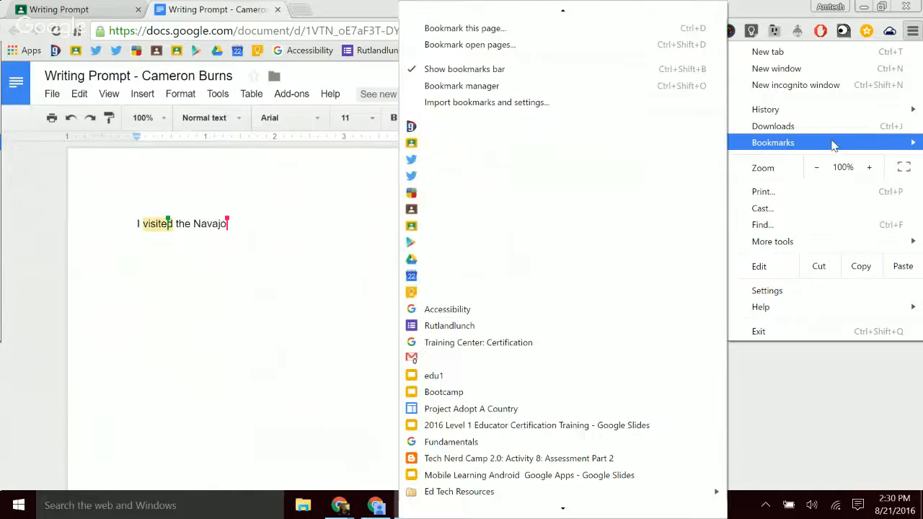
{"action": "scroll", "coordinate": [617, 349], "scroll_direction": "down", "scroll_amount": 1}
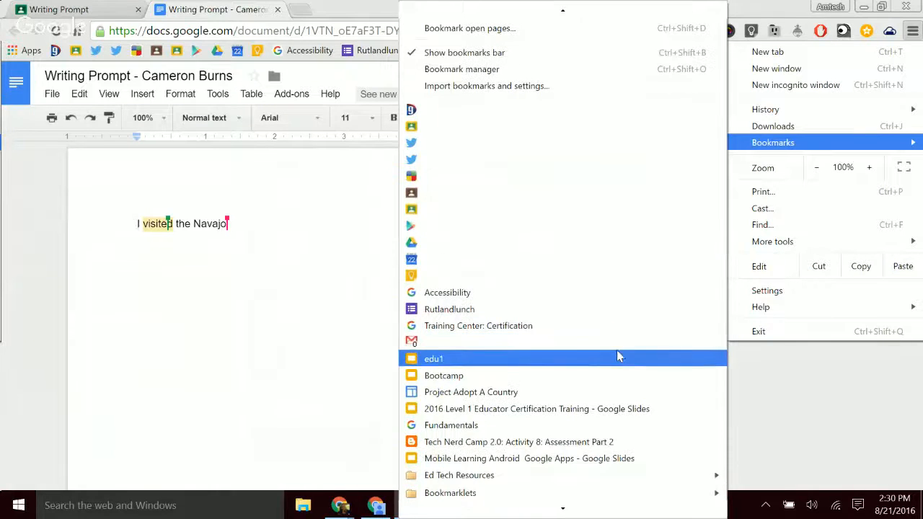
{"action": "scroll", "coordinate": [620, 366], "scroll_direction": "up", "scroll_amount": 1}
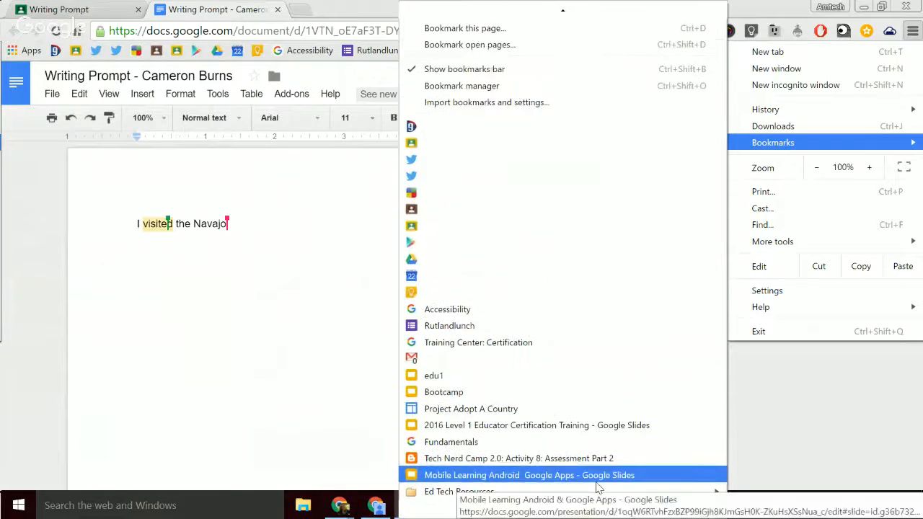
{"action": "scroll", "coordinate": [596, 482], "scroll_direction": "down", "scroll_amount": 1}
{"action": "scroll", "coordinate": [597, 483], "scroll_direction": "up", "scroll_amount": 1}
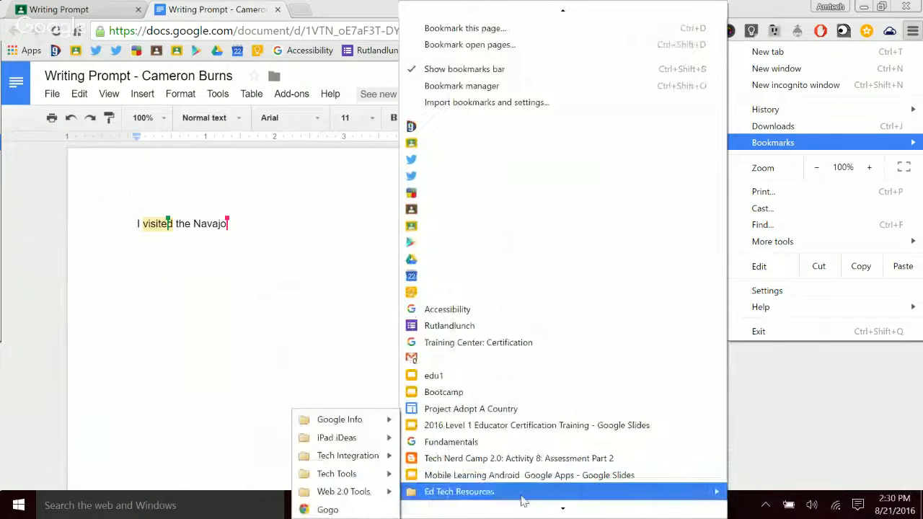
{"action": "mouse_move", "coordinate": [561, 509]}
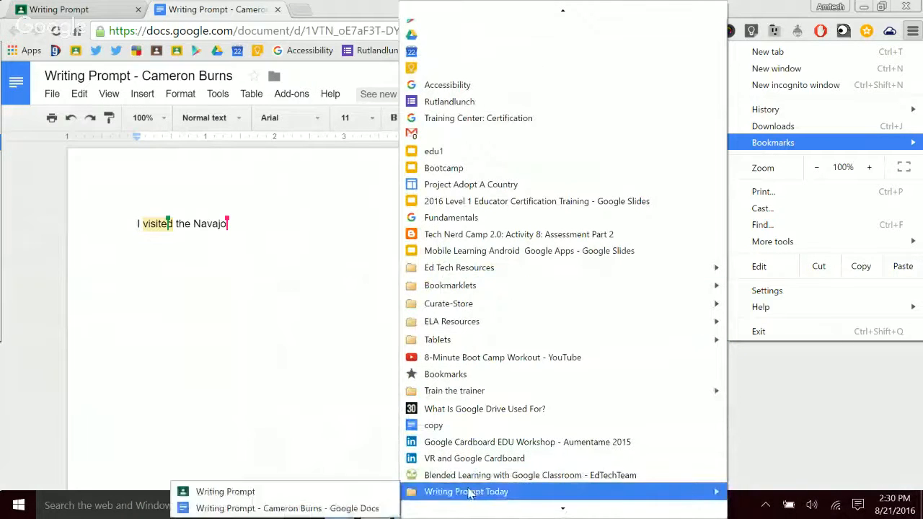
{"action": "left_click", "coordinate": [95, 85]}
{"action": "left_click_drag", "start_coordinate": [95, 85], "coordinate": [76, 51]}
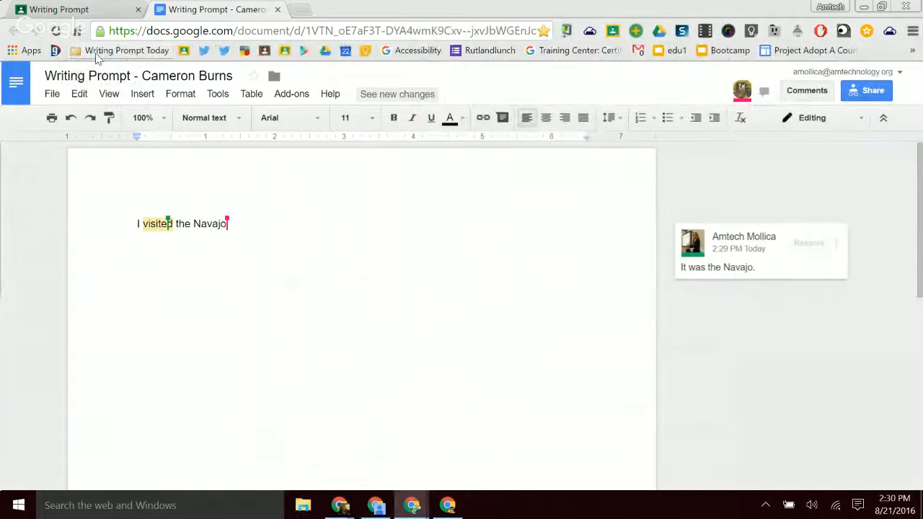
Step: Show the contents of the "Writing Prompt Today" folder on the bookmarks bar and close it again
{"action": "left_click", "coordinate": [107, 52]}
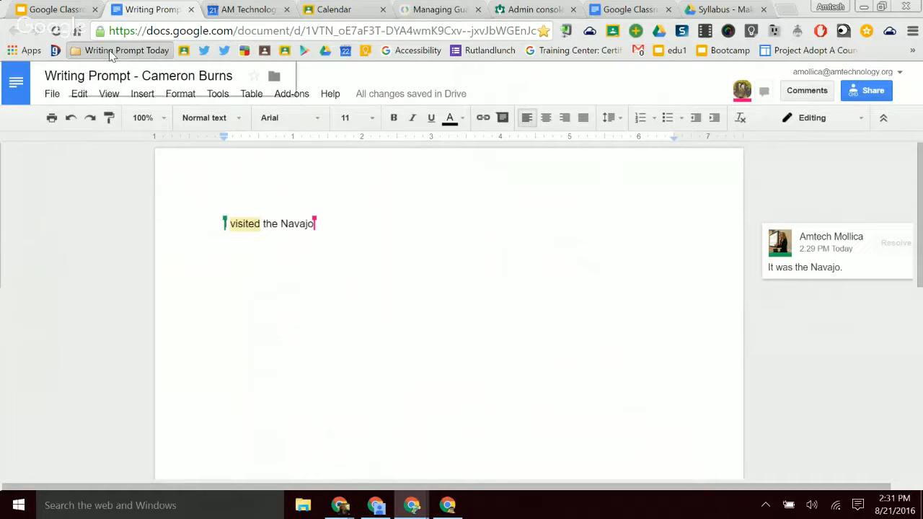
{"action": "left_click", "coordinate": [116, 51]}
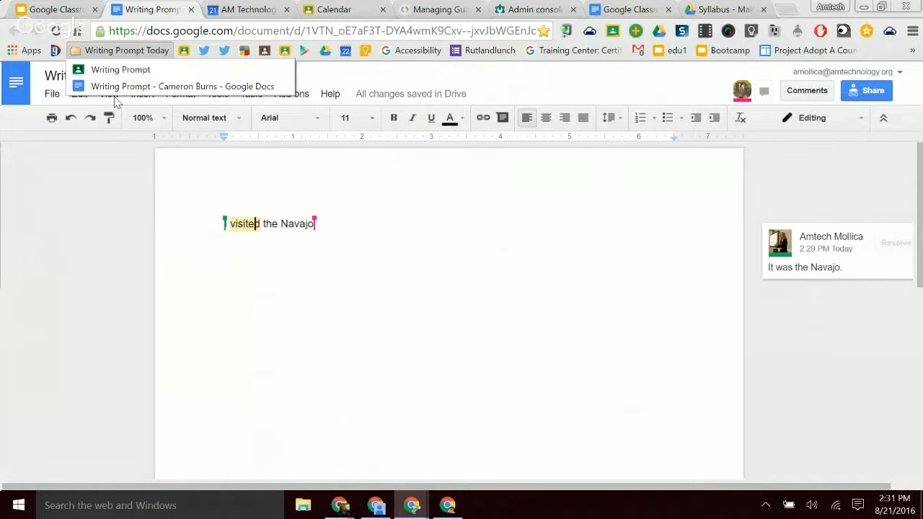
{"action": "left_click", "coordinate": [112, 53]}
{"action": "left_click", "coordinate": [112, 54]}
{"action": "left_click", "coordinate": [455, 213]}
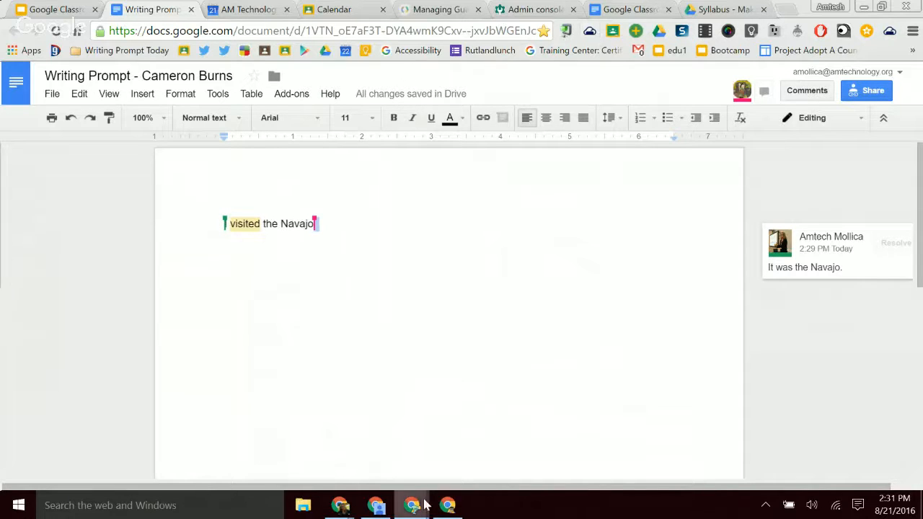
Step: Switch to the window with only the assignment and student document, and save its tabs in TabCloud as "Writing Prompt"
{"action": "mouse_move", "coordinate": [412, 506]}
{"action": "left_click", "coordinate": [488, 459]}
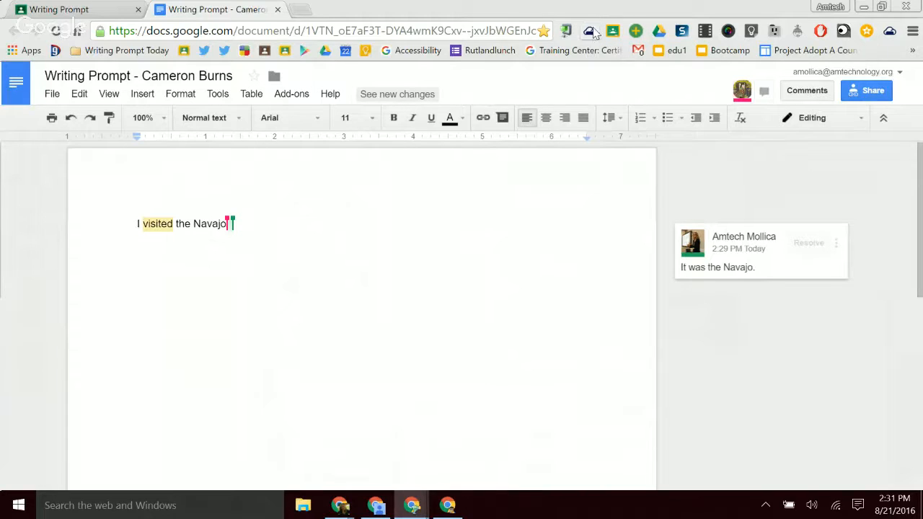
{"action": "left_click", "coordinate": [590, 32]}
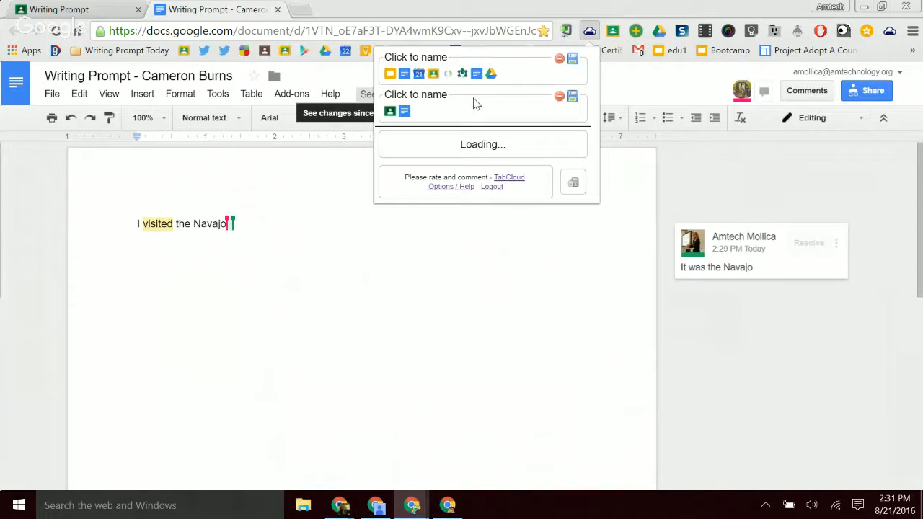
{"action": "left_click", "coordinate": [425, 101]}
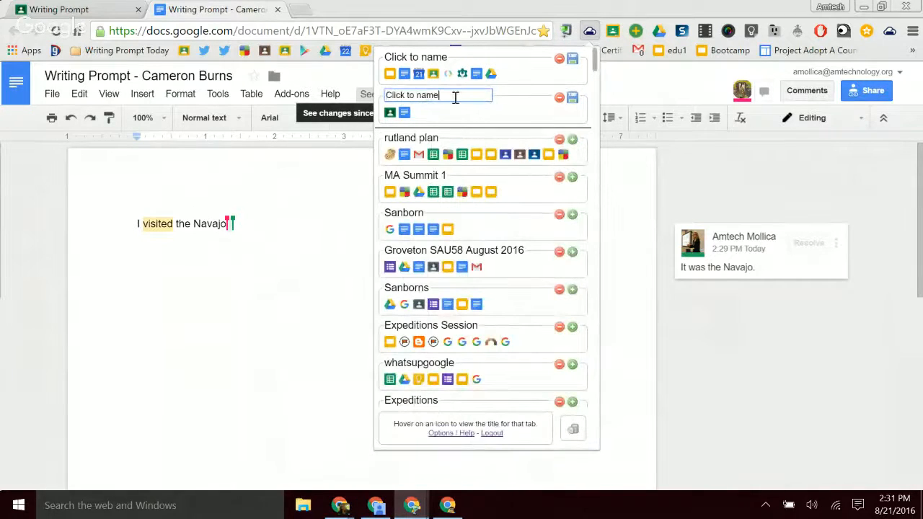
{"action": "left_click_drag", "start_coordinate": [455, 94], "coordinate": [353, 51]}
{"action": "type", "text": "Writi"}
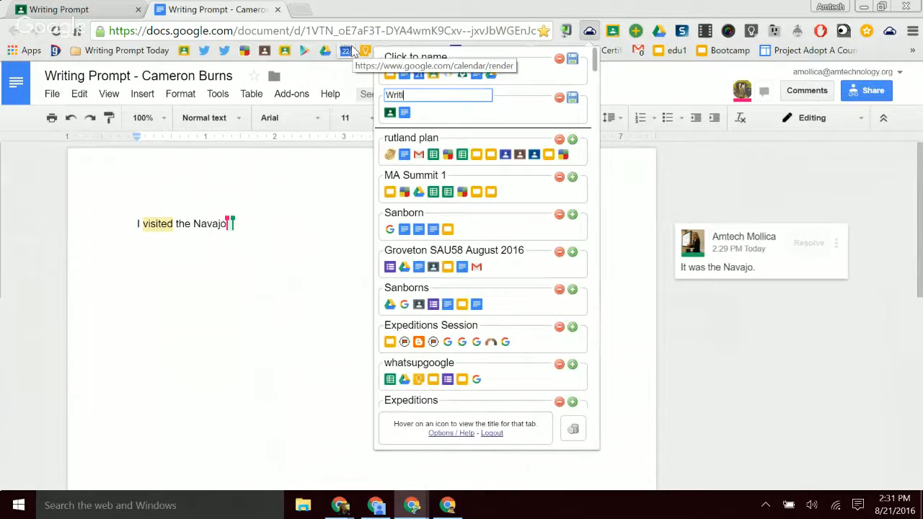
{"action": "type", "text": "ng Prompt"}
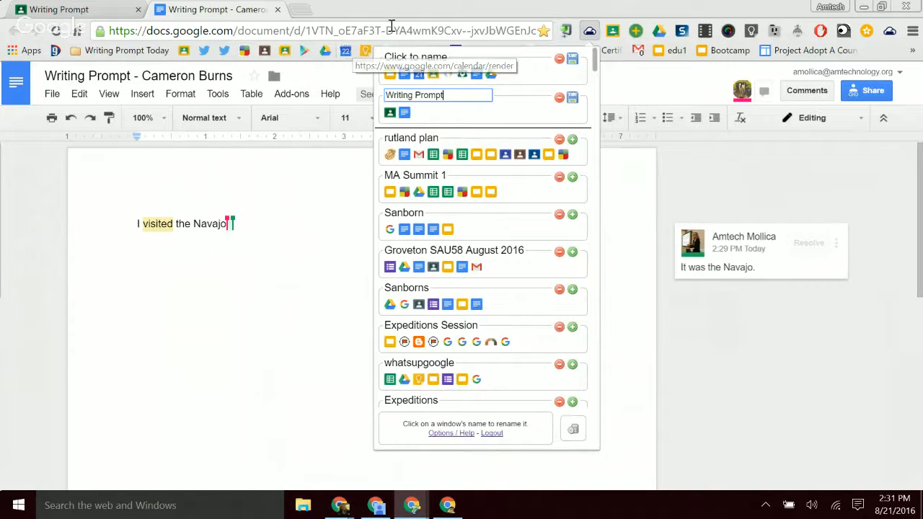
{"action": "left_click", "coordinate": [572, 98]}
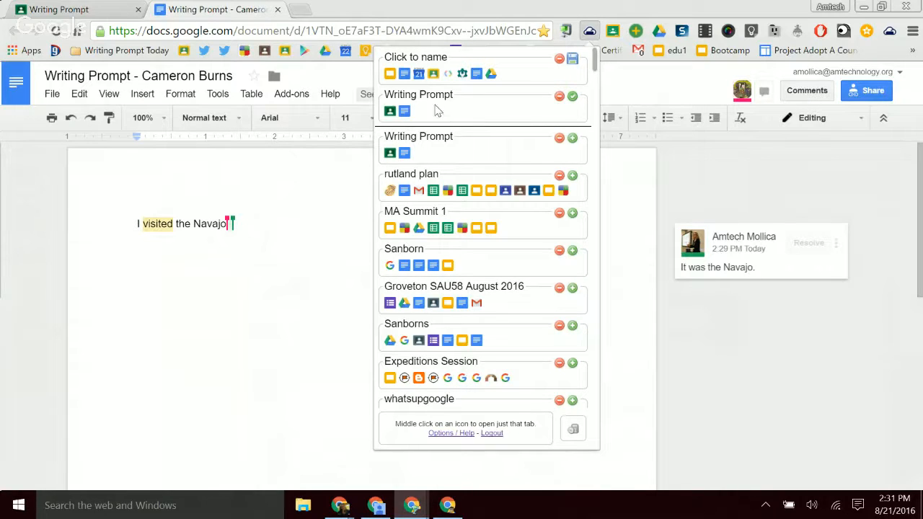
Step: Reopen the saved "Writing Prompt" tab set from TabCloud, view the student's document, and close the restored window
{"action": "left_click", "coordinate": [572, 139]}
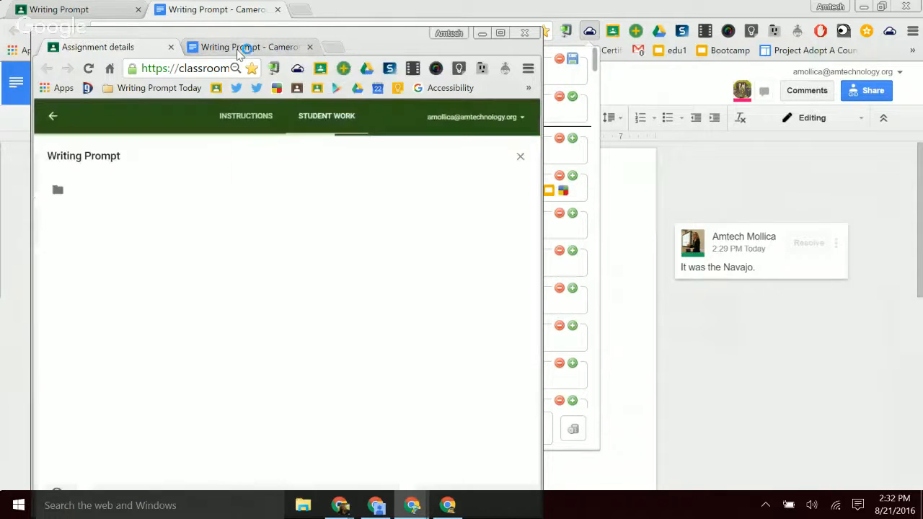
{"action": "left_click", "coordinate": [239, 52]}
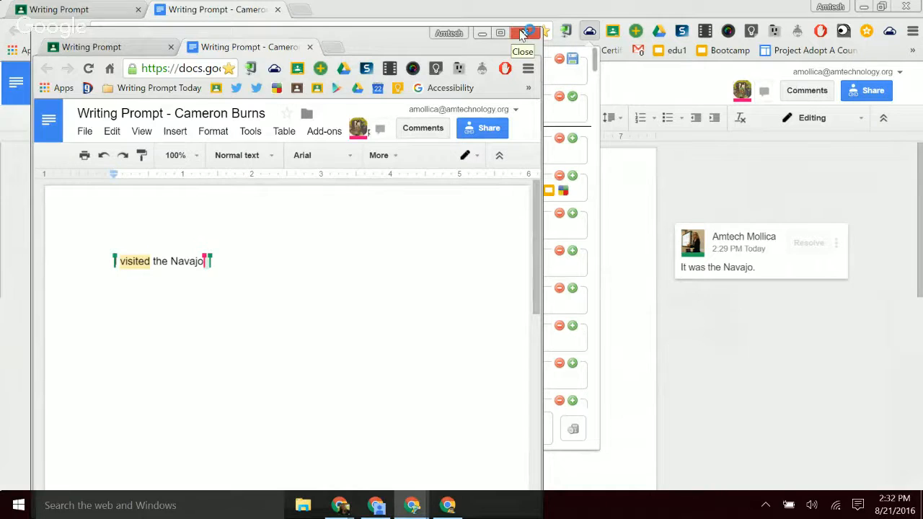
{"action": "left_click", "coordinate": [524, 34]}
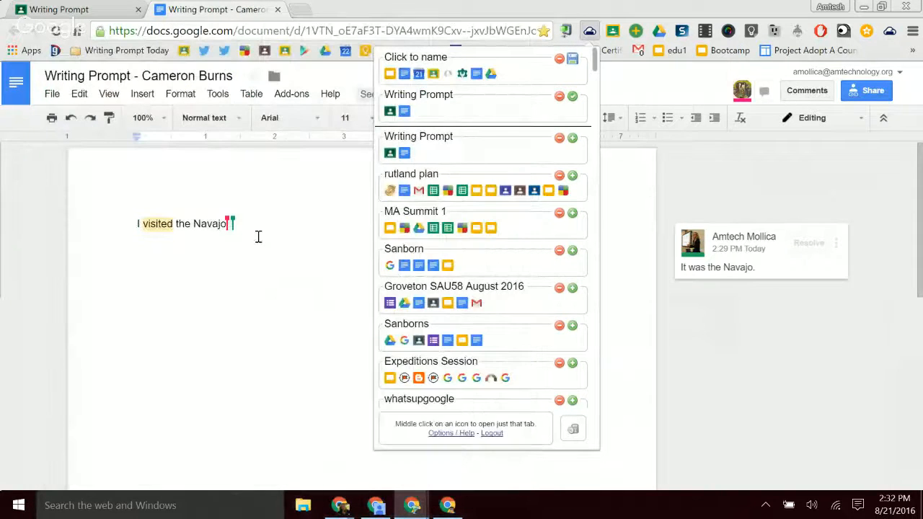
{"action": "left_click", "coordinate": [258, 236]}
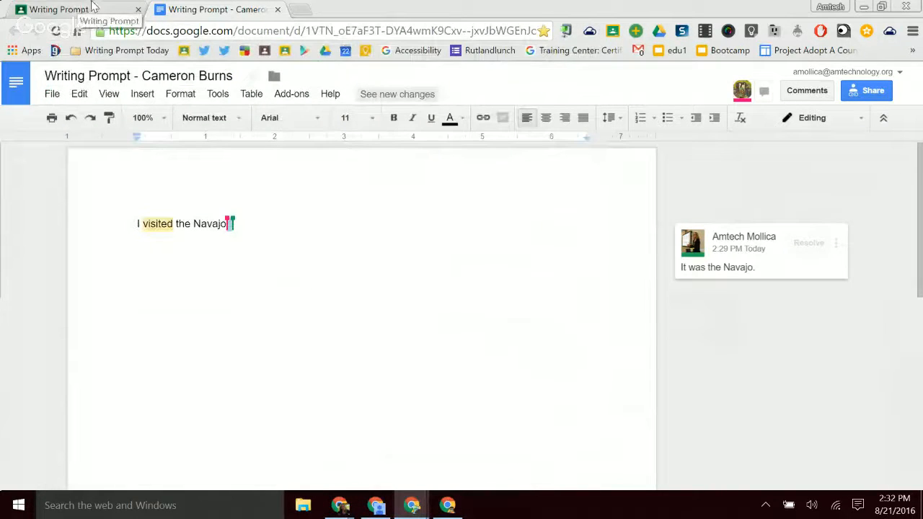
Step: Open the Writing Prompt assignment's Drive folder from Classroom and navigate to Classroom > 2016 Google Educator Training > Research Assignment
{"action": "left_click", "coordinate": [92, 7]}
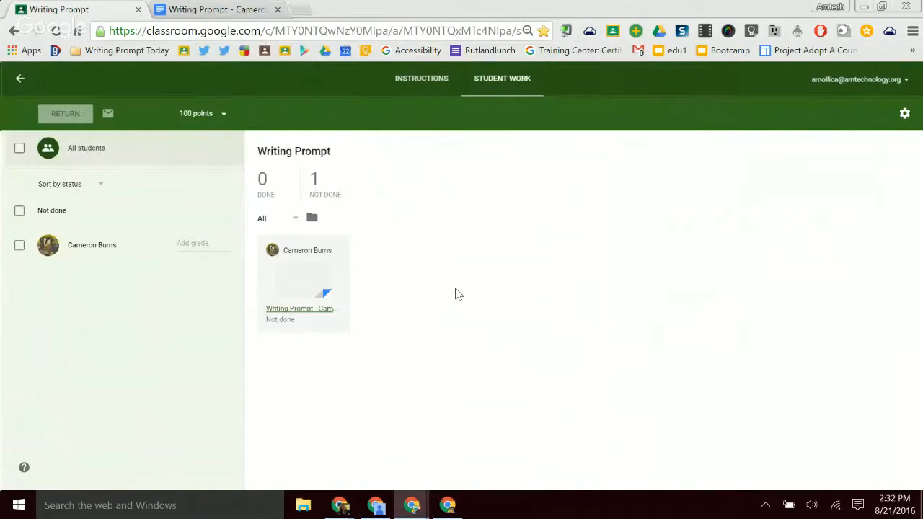
{"action": "left_click", "coordinate": [311, 220]}
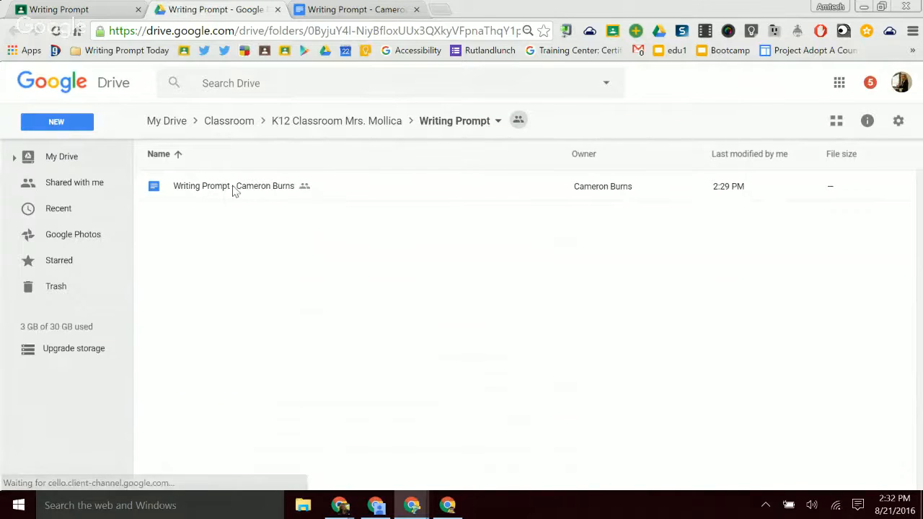
{"action": "left_click", "coordinate": [228, 123]}
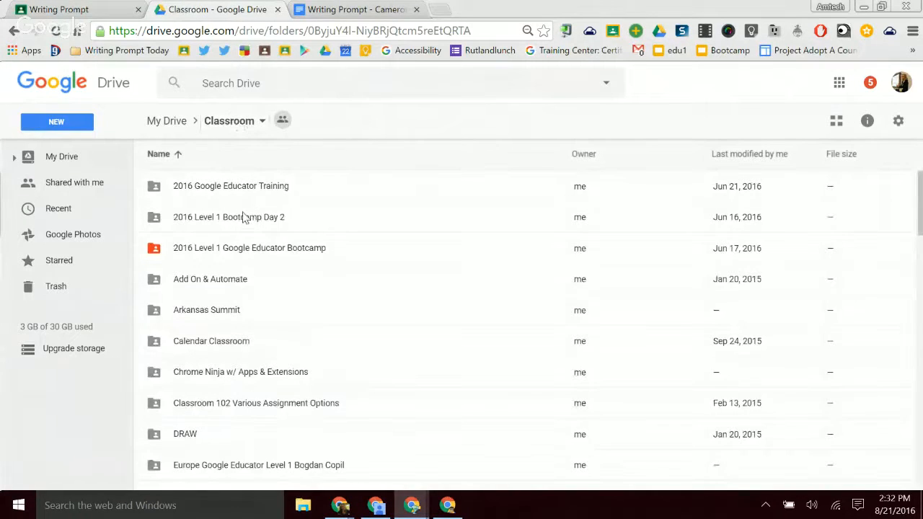
{"action": "double_click", "coordinate": [244, 187]}
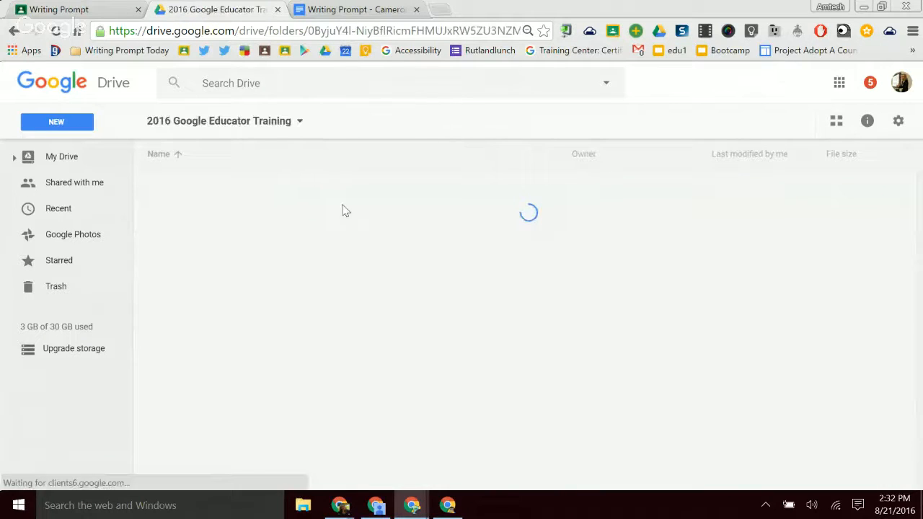
{"action": "left_click", "coordinate": [232, 315]}
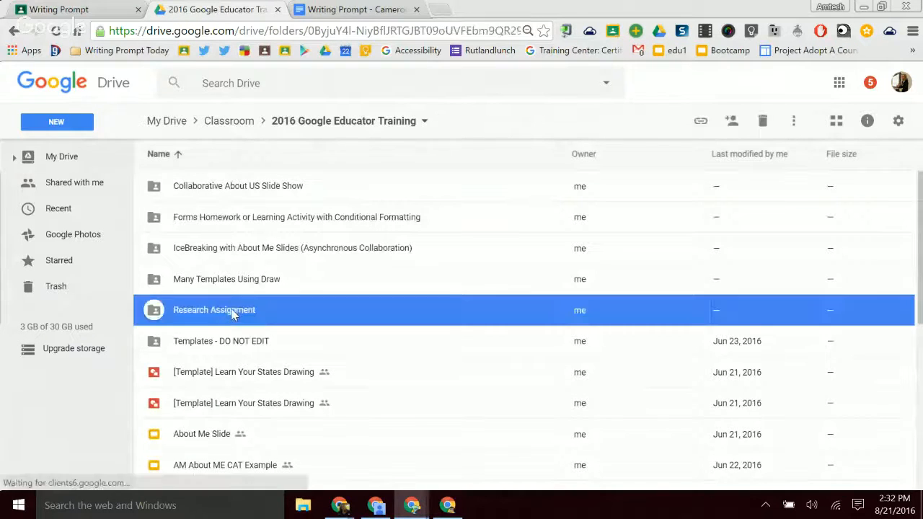
{"action": "double_click", "coordinate": [233, 315]}
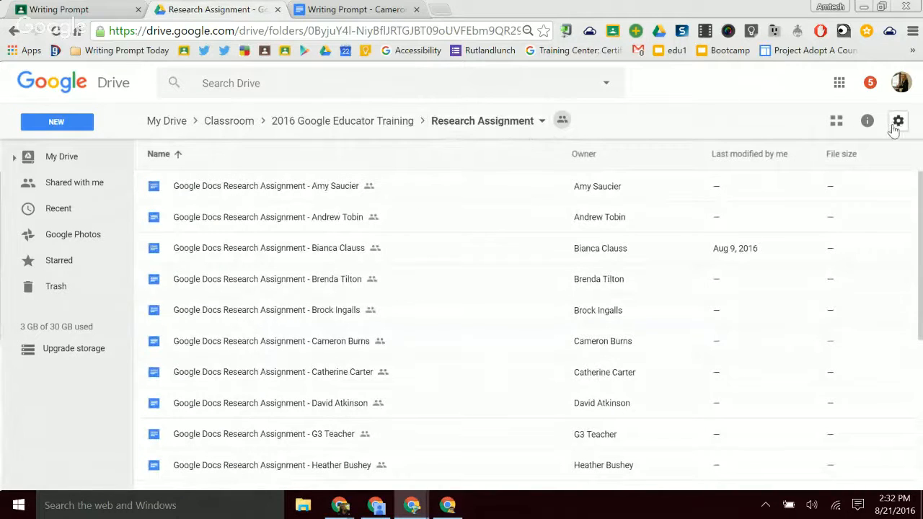
Step: Preview the first student document in the Research Assignment folder and page through the others to the G3 Teacher document
{"action": "left_click", "coordinate": [280, 194]}
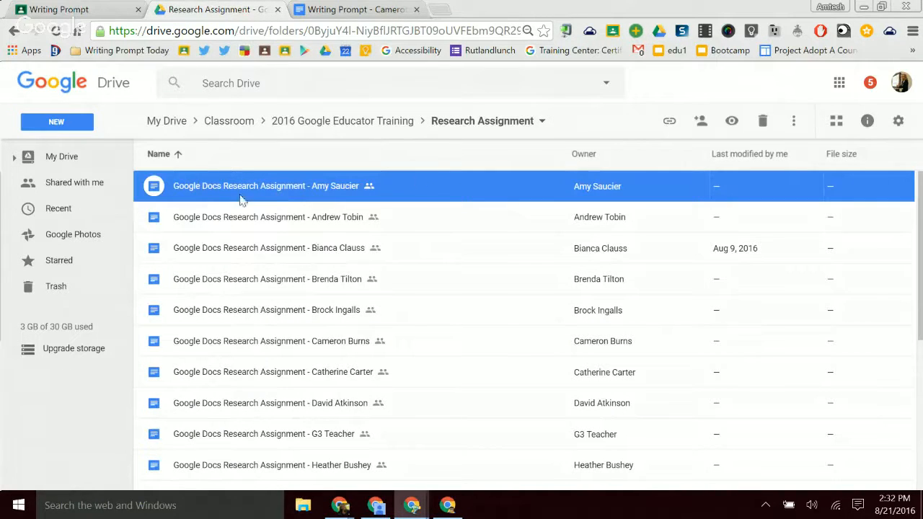
{"action": "left_click", "coordinate": [731, 121]}
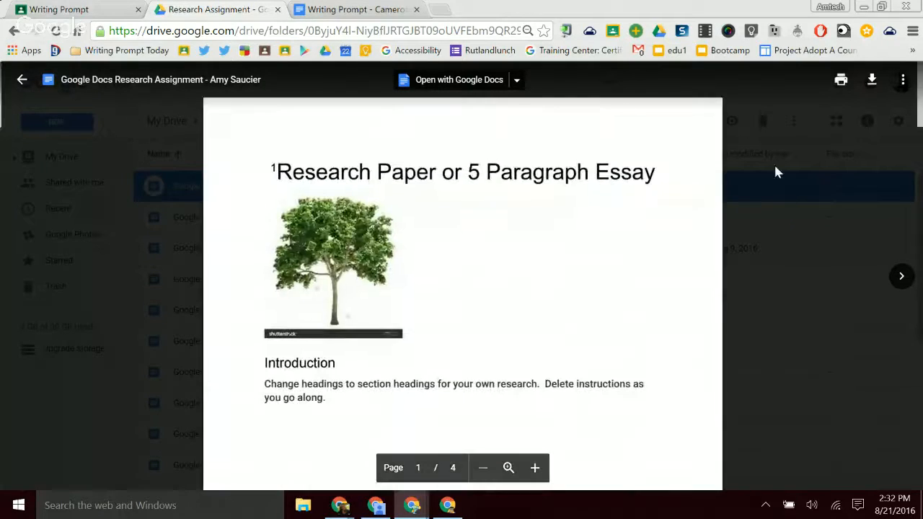
{"action": "left_click", "coordinate": [902, 278]}
{"action": "left_click", "coordinate": [906, 281]}
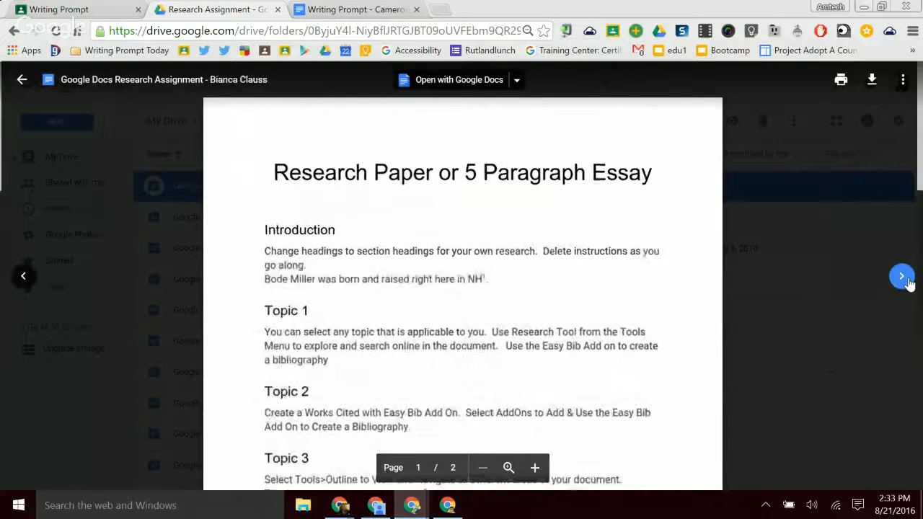
{"action": "left_click", "coordinate": [906, 281]}
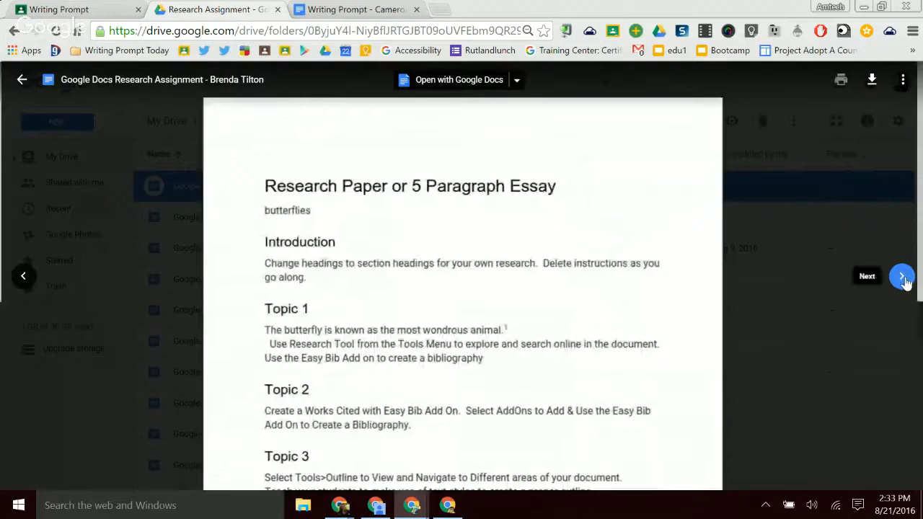
{"action": "left_click", "coordinate": [903, 278]}
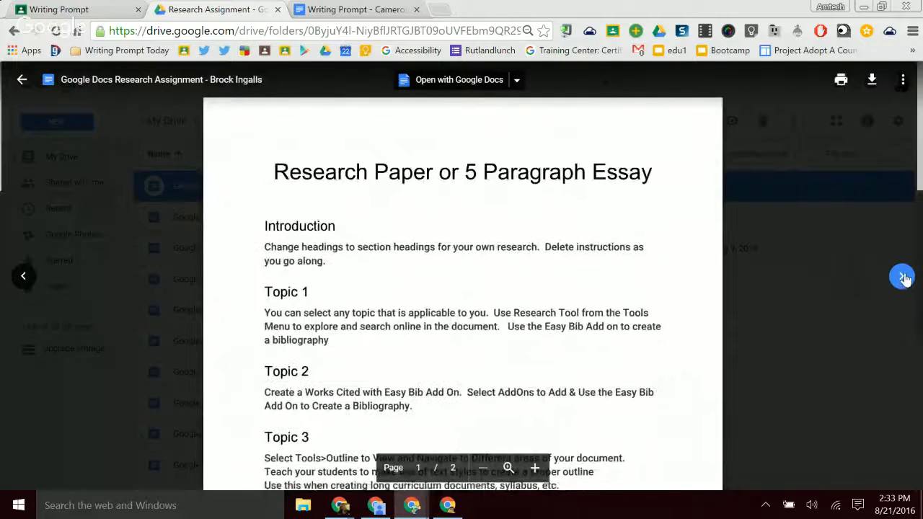
{"action": "left_click", "coordinate": [901, 277]}
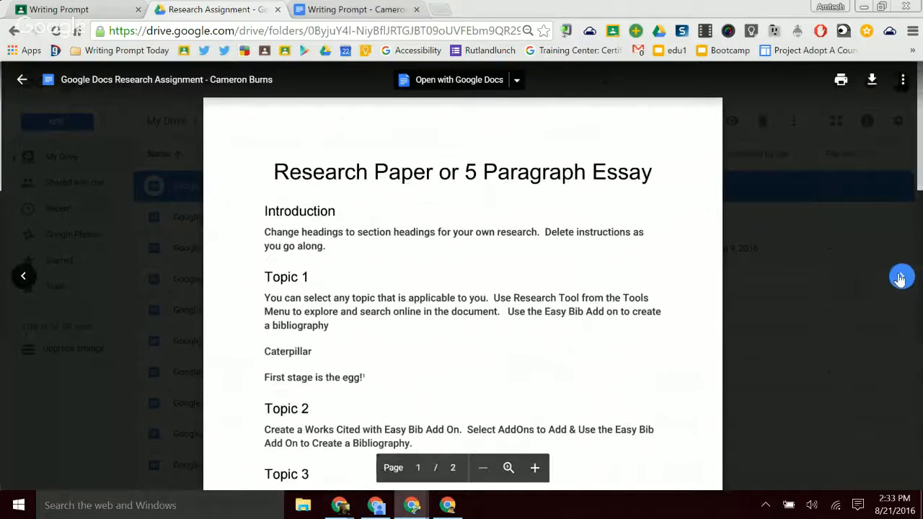
{"action": "left_click", "coordinate": [900, 277]}
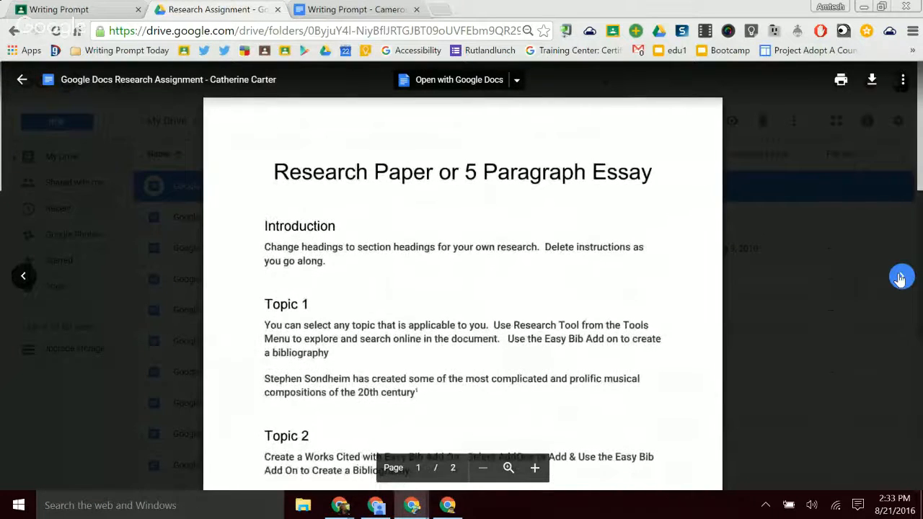
{"action": "left_click", "coordinate": [901, 278]}
{"action": "left_click", "coordinate": [901, 278]}
{"action": "left_click", "coordinate": [900, 278]}
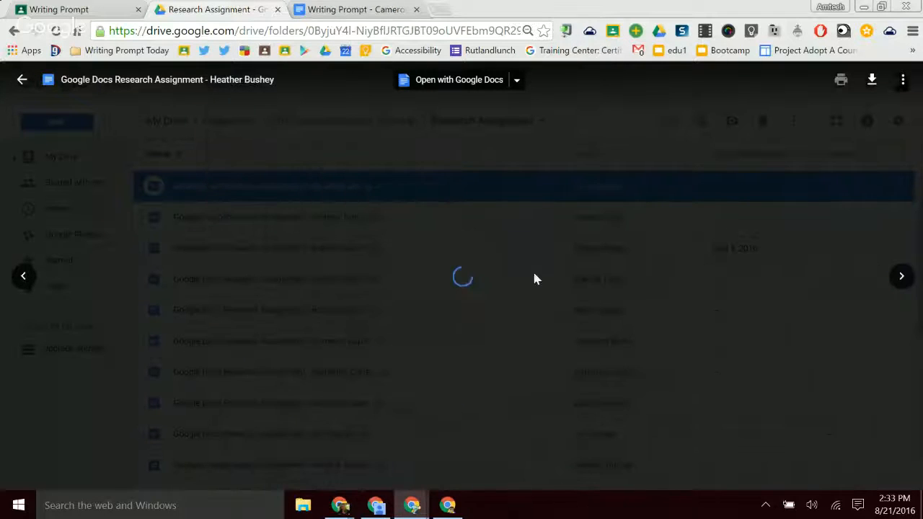
{"action": "left_click", "coordinate": [23, 277]}
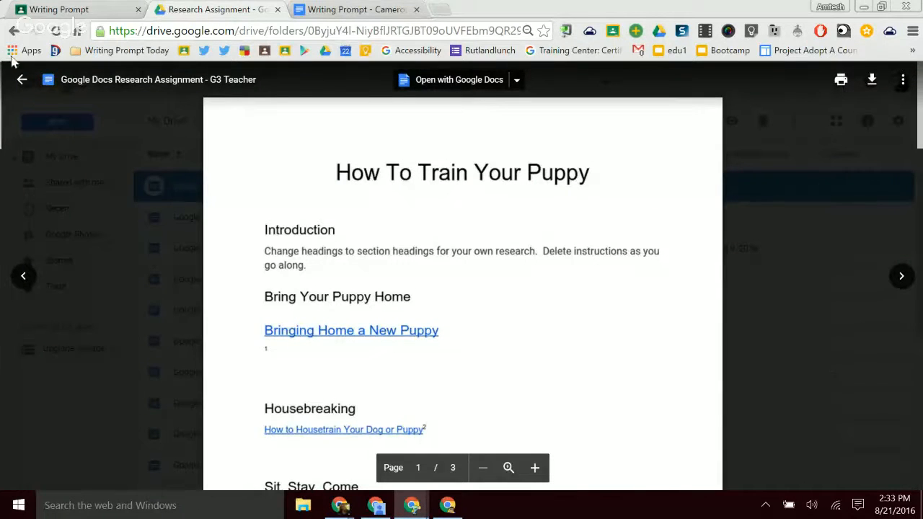
Step: Close the document preview and open the G3 Teacher research assignment from the Research Assignment folder in Google Docs
{"action": "left_click", "coordinate": [22, 80]}
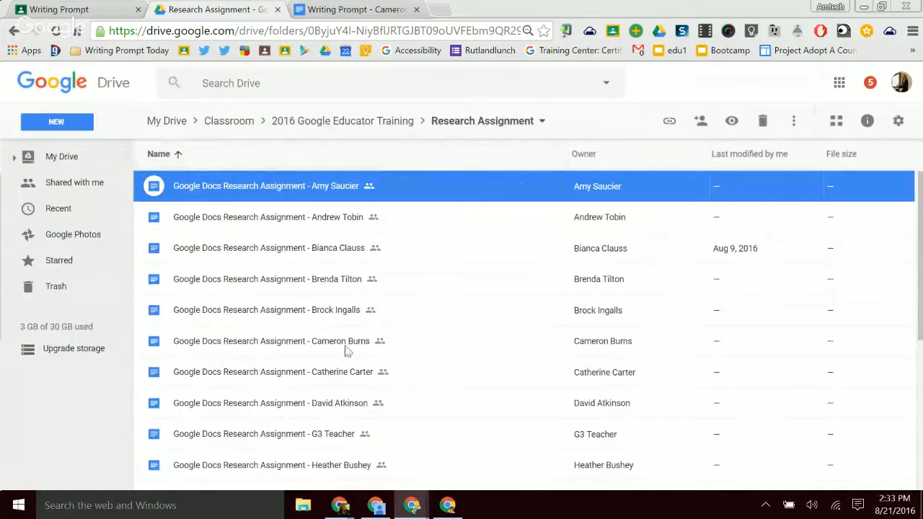
{"action": "double_click", "coordinate": [269, 434]}
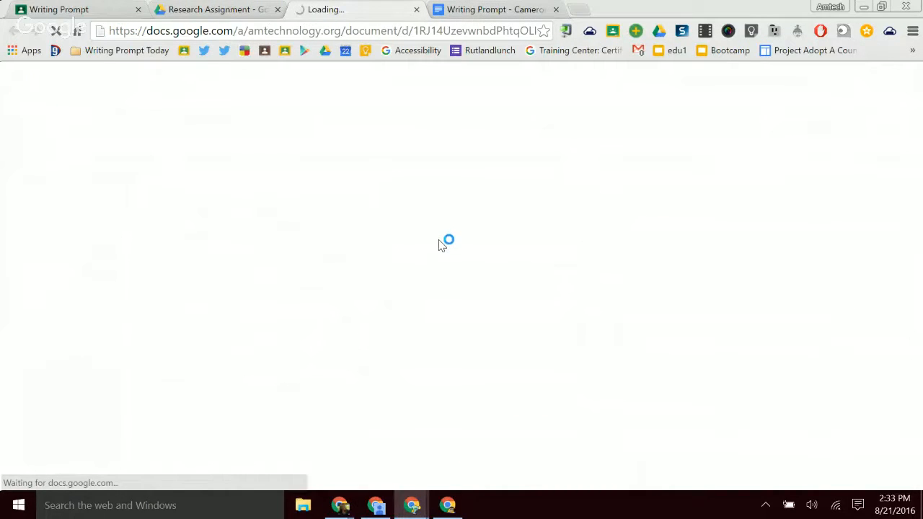
Step: Return to Classroom, reopen the Writing Prompt assignment's student work from the class stream, and open its Drive folder
{"action": "left_click", "coordinate": [52, 8]}
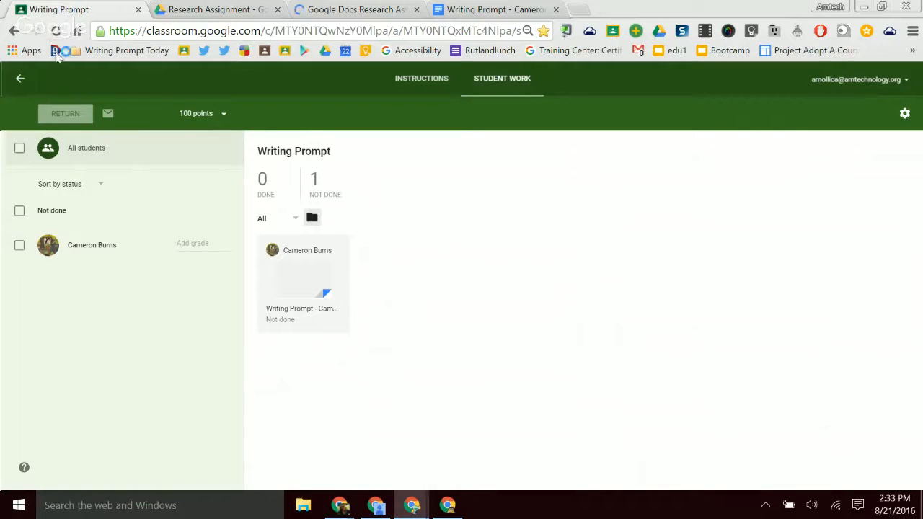
{"action": "left_click", "coordinate": [20, 78]}
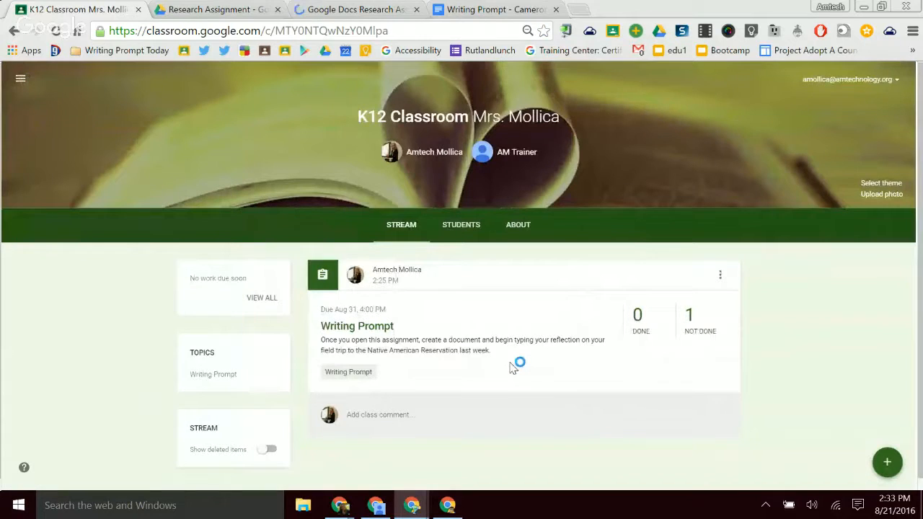
{"action": "left_click", "coordinate": [364, 334]}
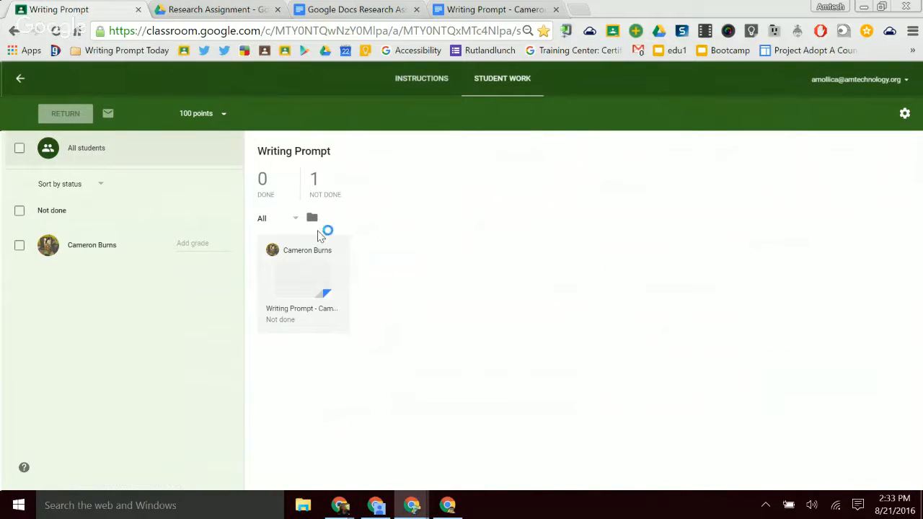
{"action": "left_click", "coordinate": [312, 219]}
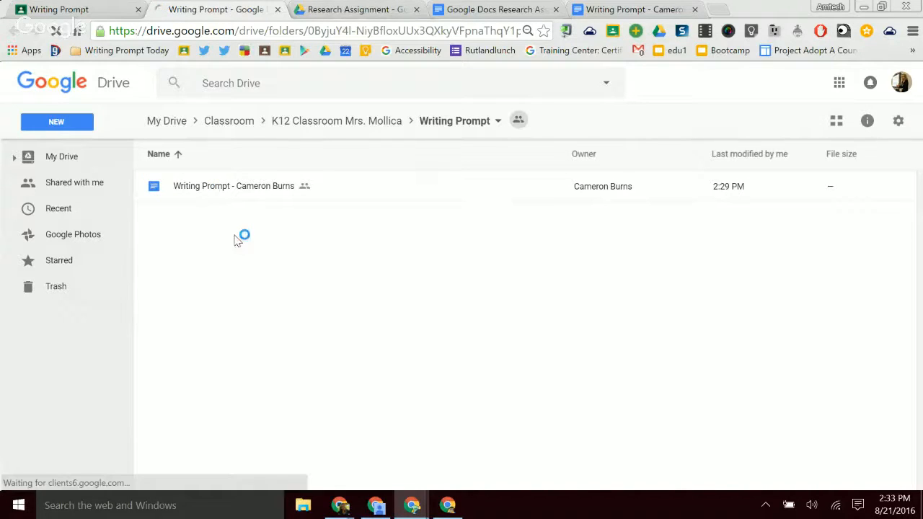
Step: Preview the student's Writing Prompt document in the Drive folder and close the preview
{"action": "left_click", "coordinate": [213, 202]}
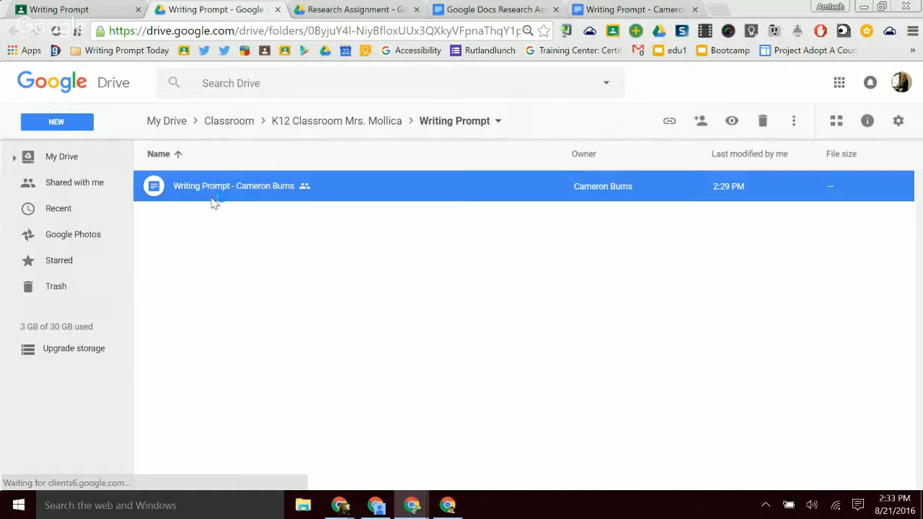
{"action": "left_click", "coordinate": [730, 122]}
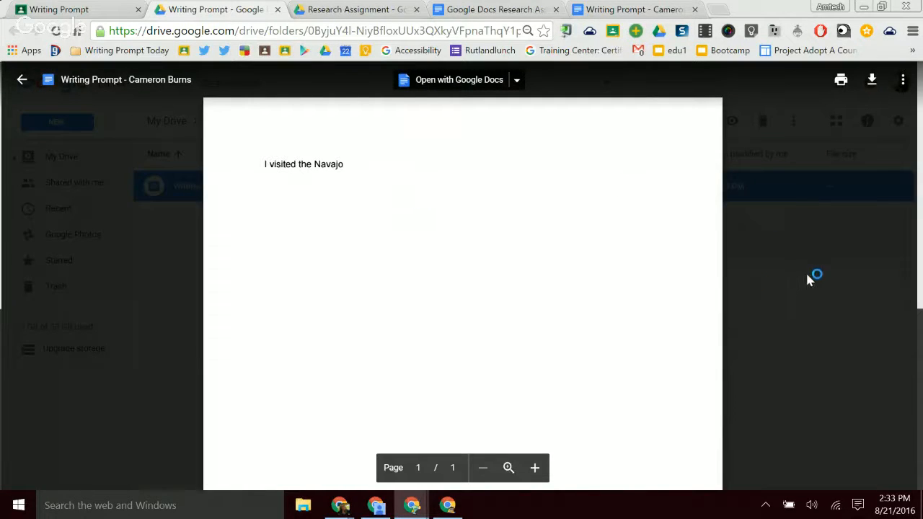
{"action": "left_click", "coordinate": [23, 80]}
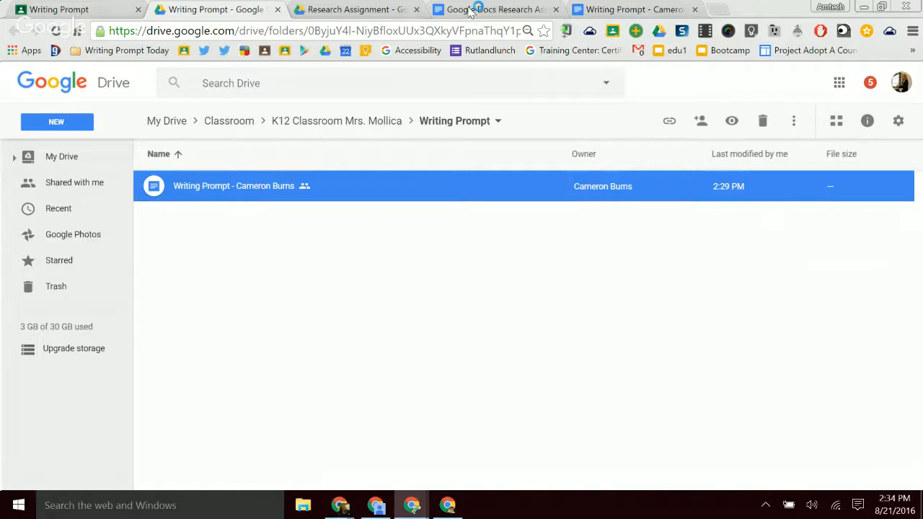
Step: View the open windows and saved tab sets in TabCloud, and close the list
{"action": "left_click", "coordinate": [590, 31]}
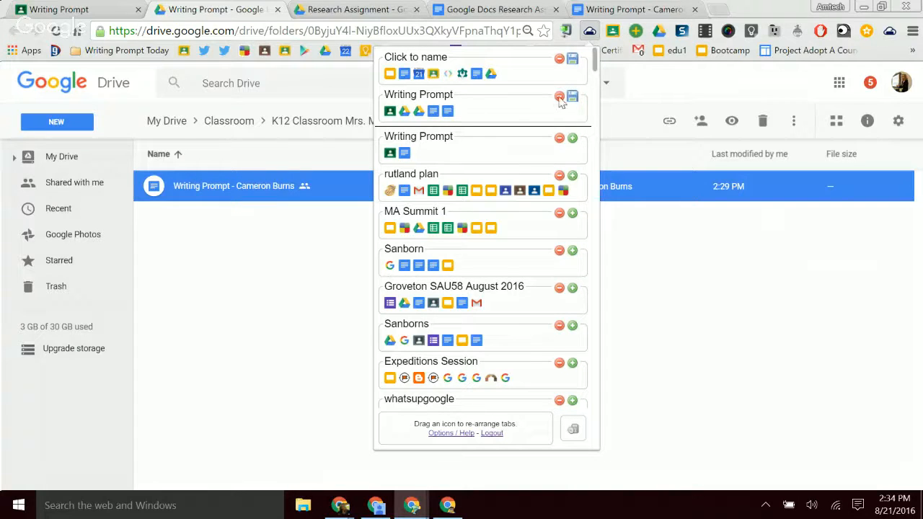
{"action": "left_click", "coordinate": [289, 101]}
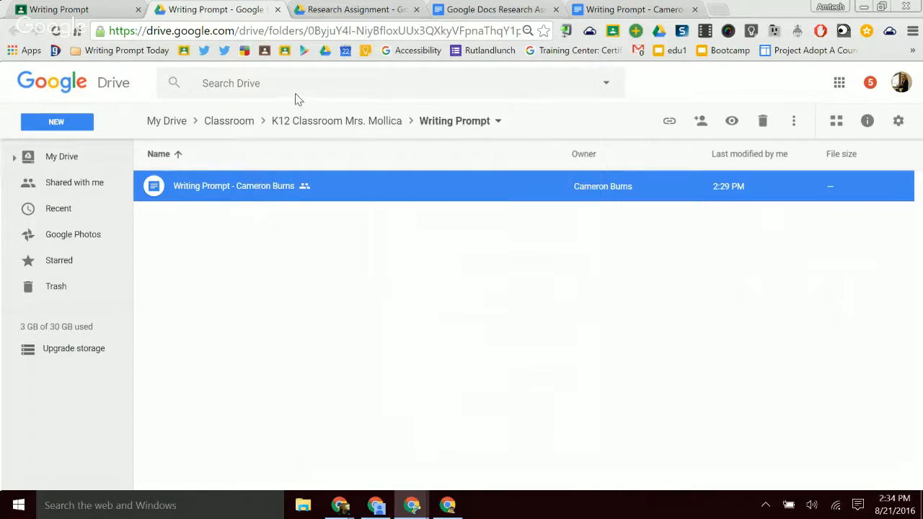
Step: Return to the K12 Classroom stream from the Writing Prompt assignment and switch to the Google Hangouts screen-sharing window
{"action": "left_click", "coordinate": [57, 7]}
{"action": "left_click", "coordinate": [18, 80]}
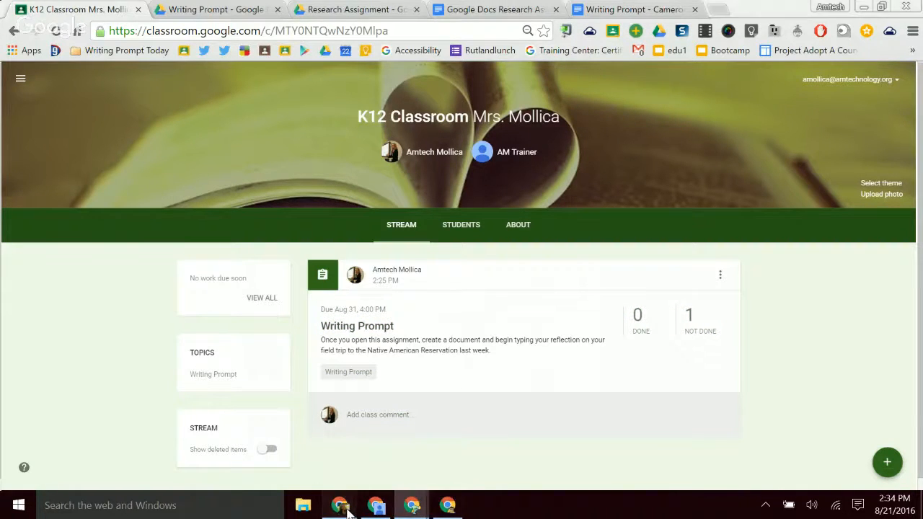
{"action": "mouse_move", "coordinate": [364, 510]}
{"action": "left_click", "coordinate": [390, 459]}
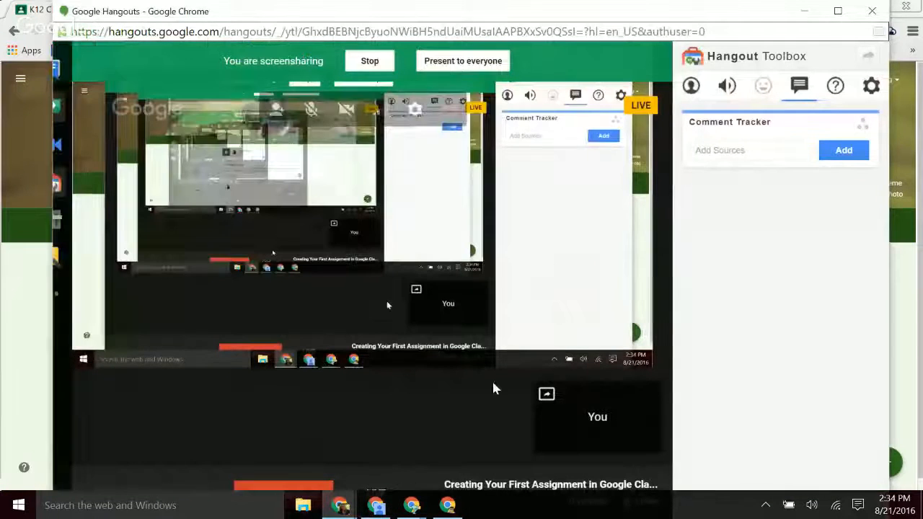